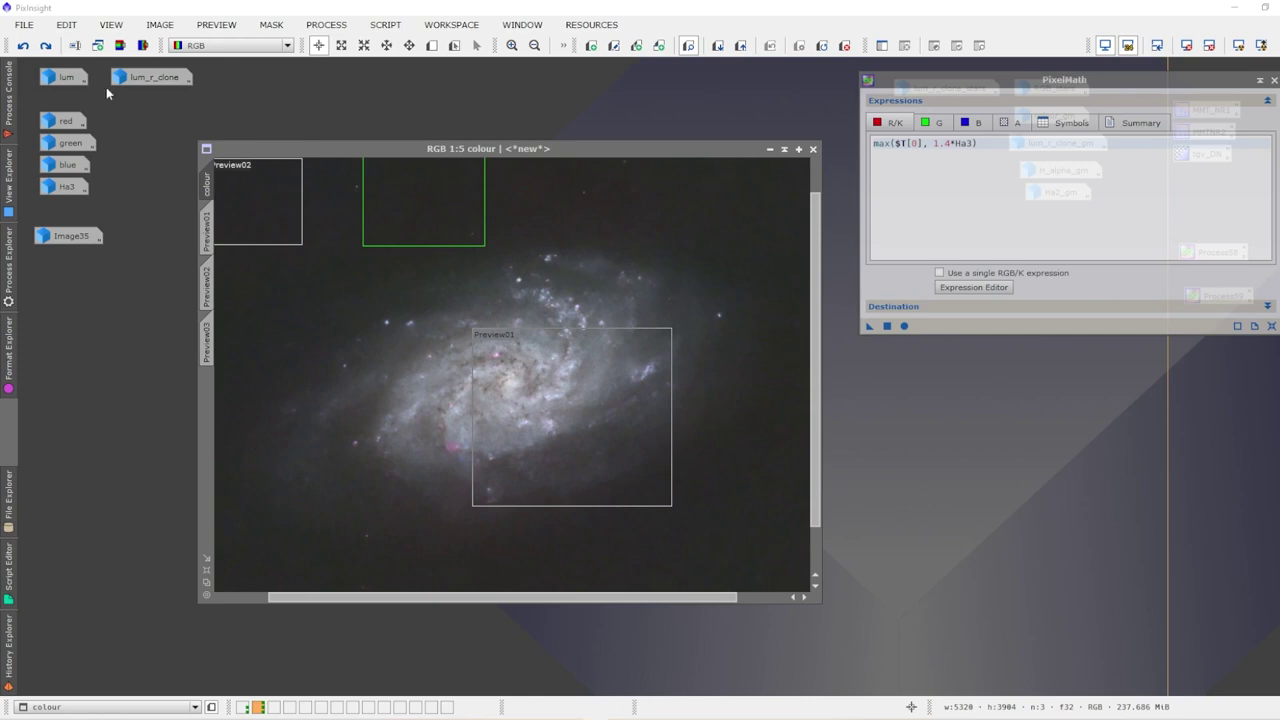
Open the lum luminance image in its own window and auto-stretch it to reveal the galaxy.
{"action": "left_click", "coordinate": [64, 145]}
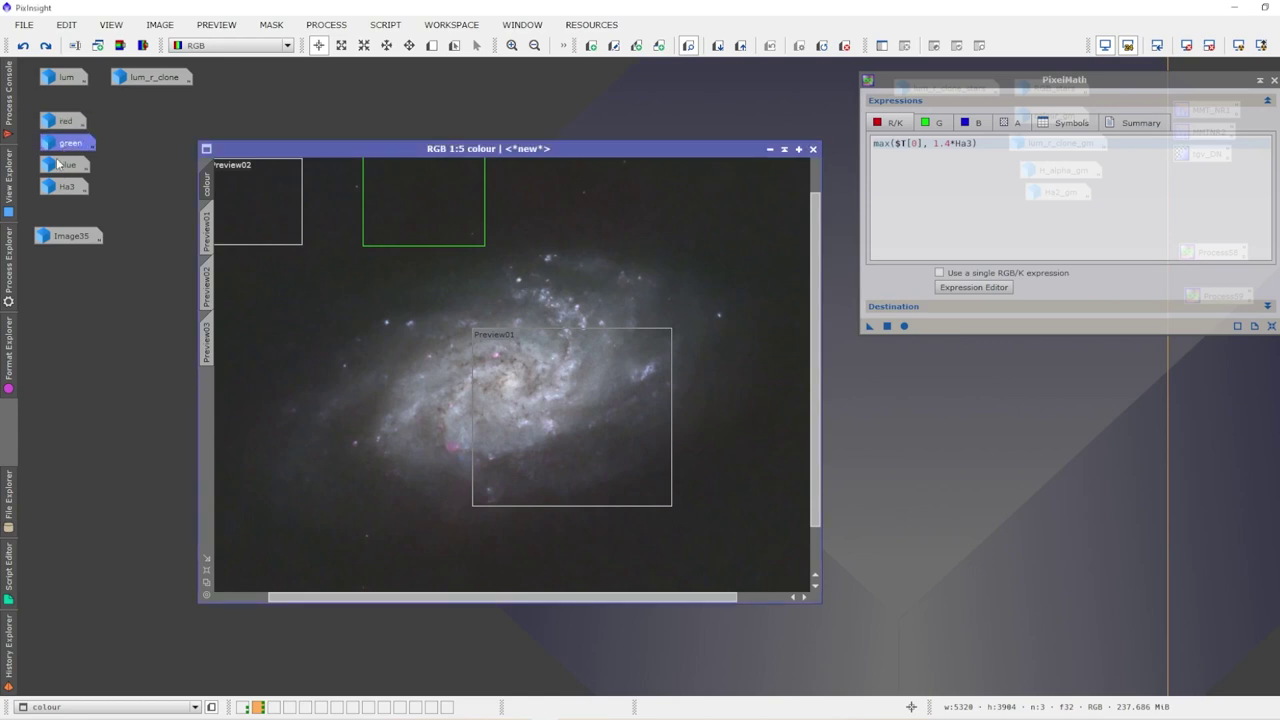
{"action": "left_click", "coordinate": [62, 164]}
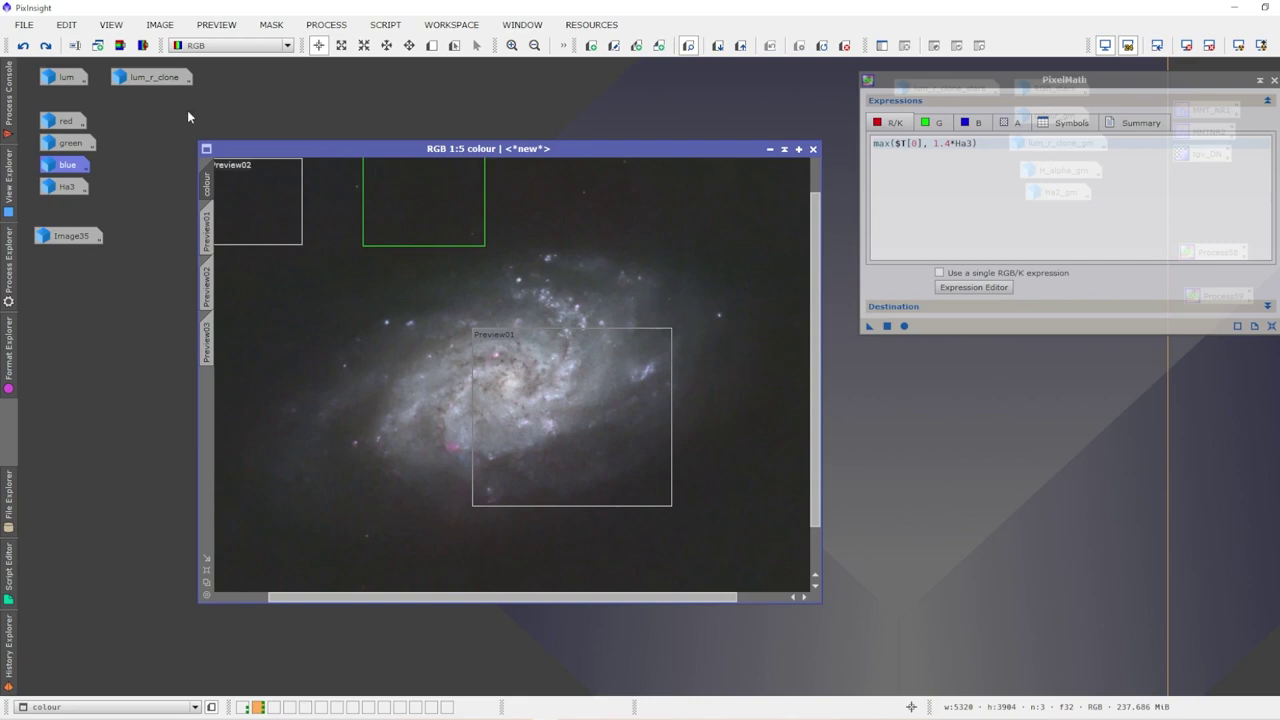
{"action": "left_click", "coordinate": [66, 79]}
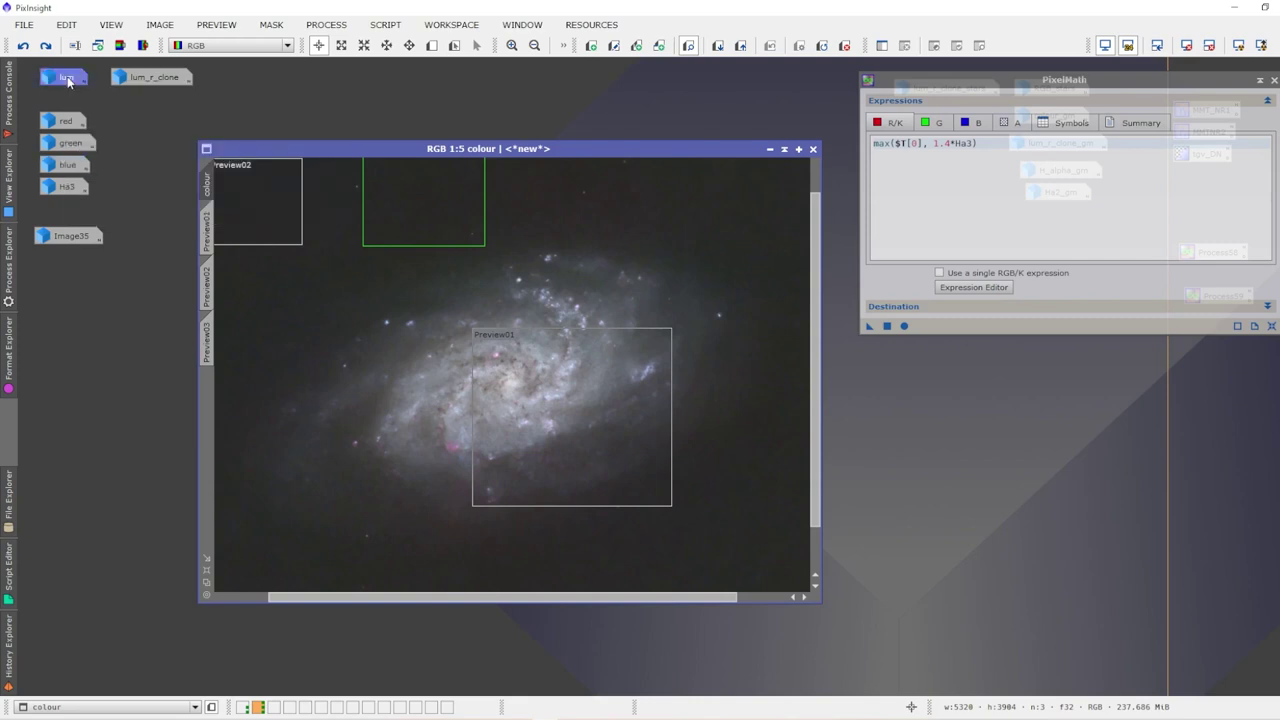
{"action": "double_click", "coordinate": [66, 79]}
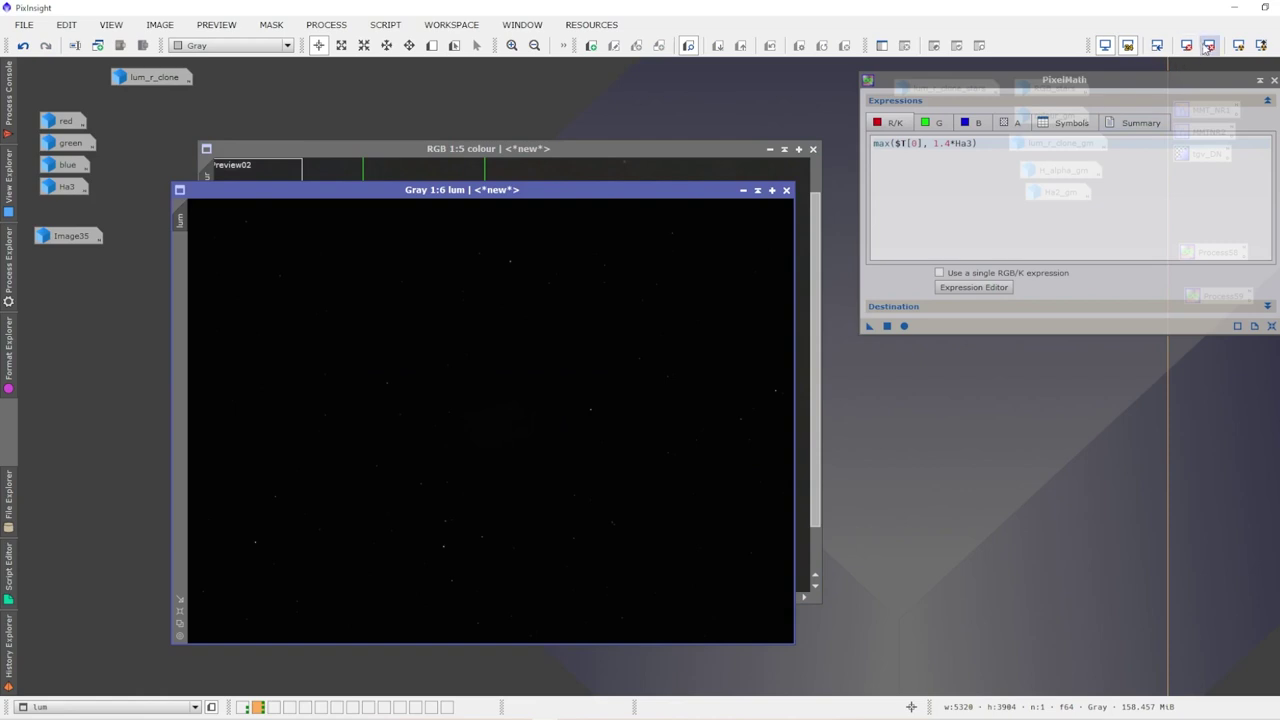
{"action": "left_click", "coordinate": [1237, 49]}
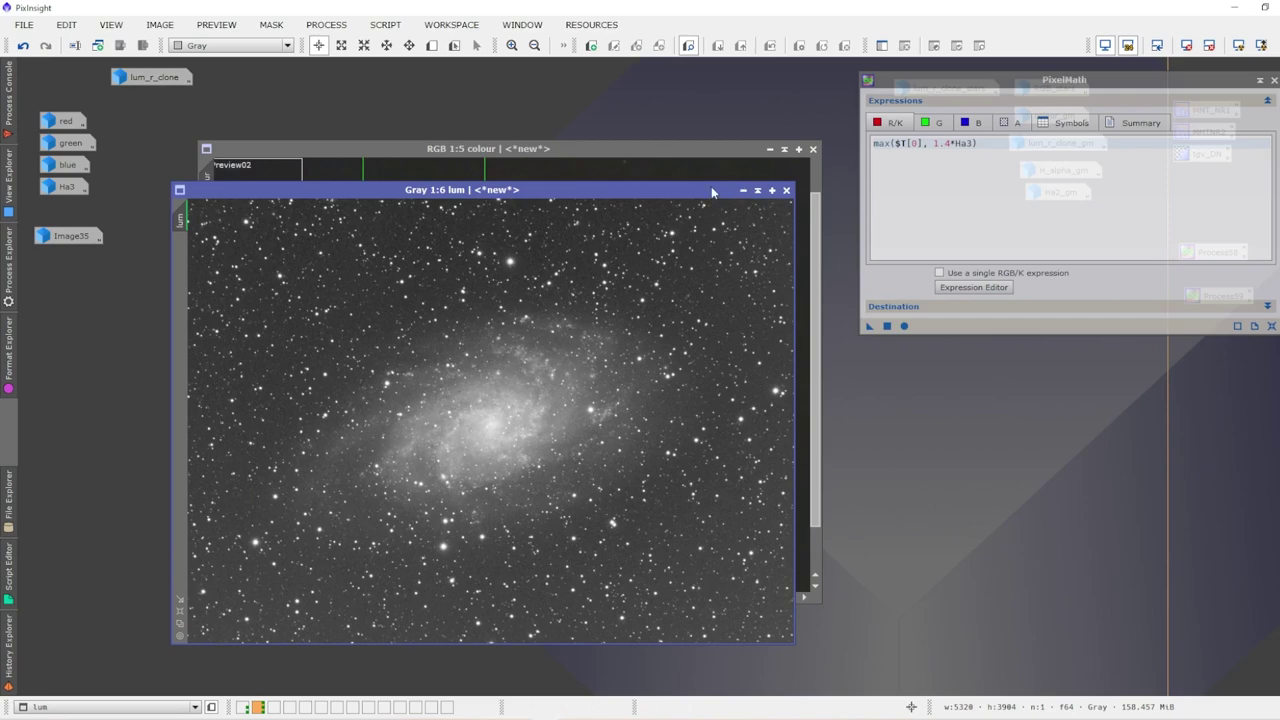
Reposition and inspect the lum image, then put it away as an icon.
{"action": "left_click_drag", "start_coordinate": [711, 186], "coordinate": [551, 190]}
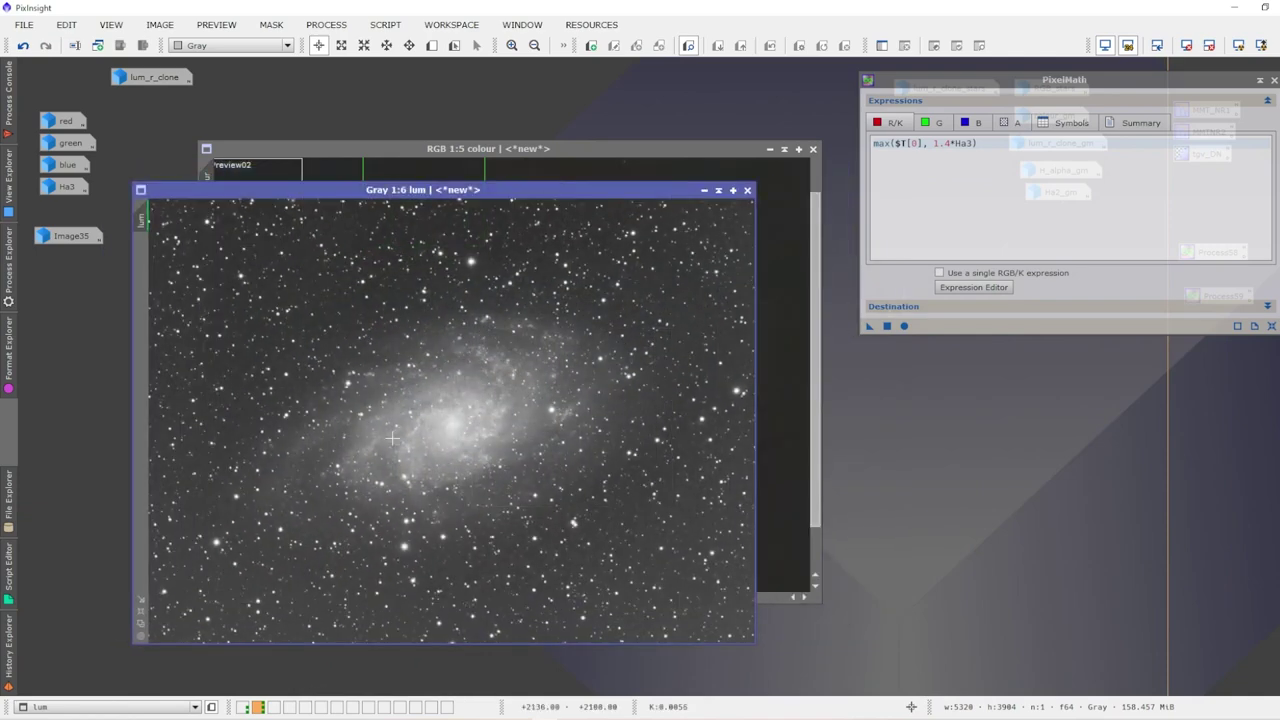
{"action": "scroll", "coordinate": [528, 450], "scroll_direction": "up", "scroll_amount": 3}
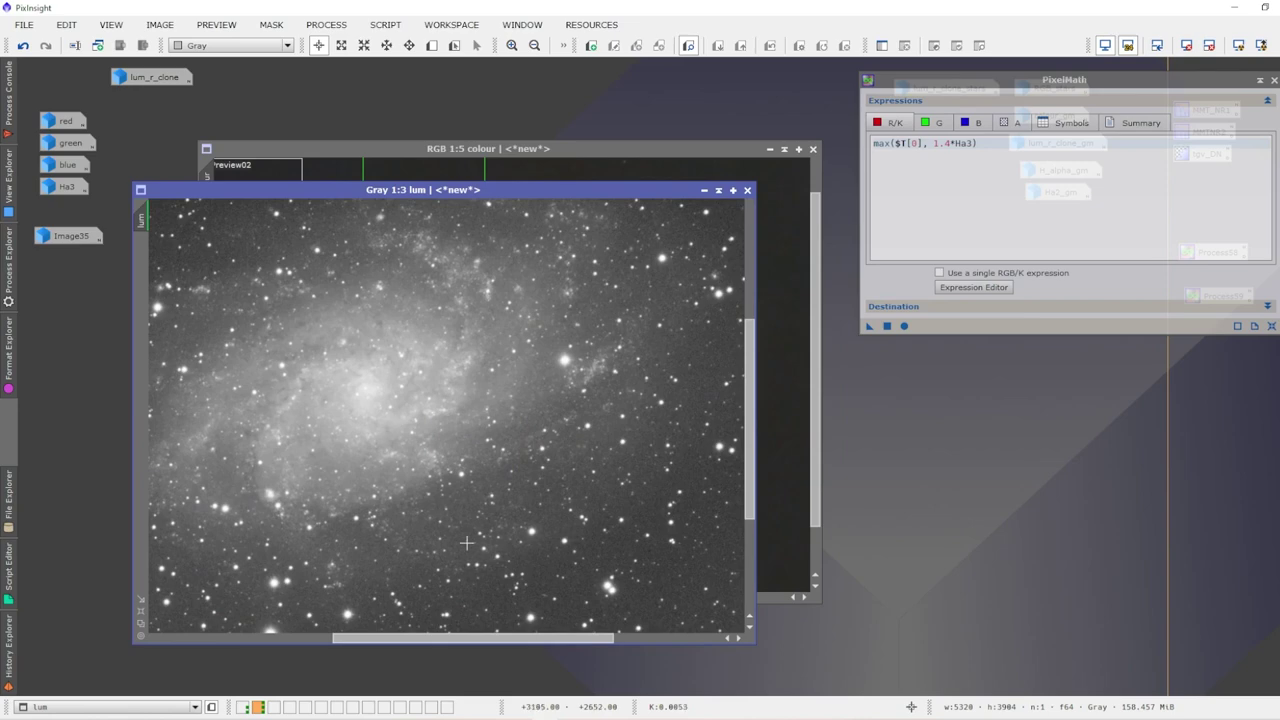
{"action": "left_click_drag", "start_coordinate": [489, 639], "coordinate": [450, 645]}
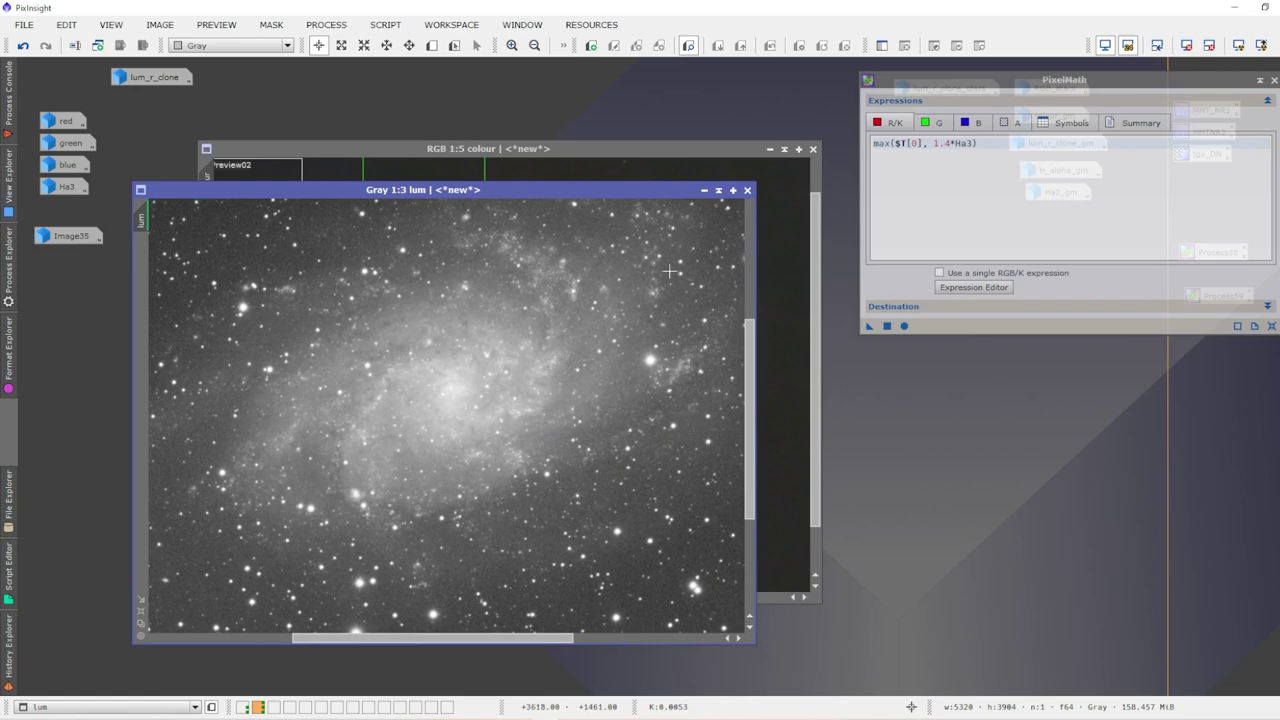
{"action": "scroll", "coordinate": [486, 388], "scroll_direction": "down", "scroll_amount": 2}
{"action": "scroll", "coordinate": [486, 388], "scroll_direction": "down", "scroll_amount": 1}
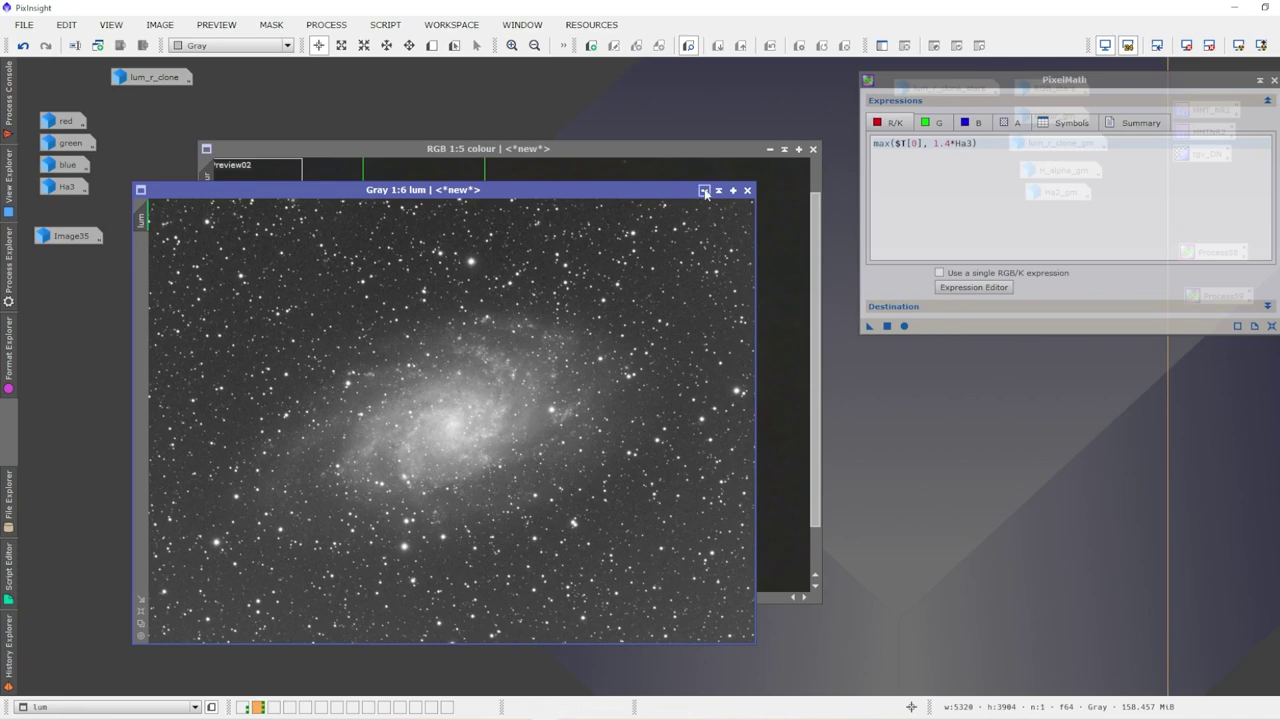
{"action": "key", "text": "ctrl+m"}
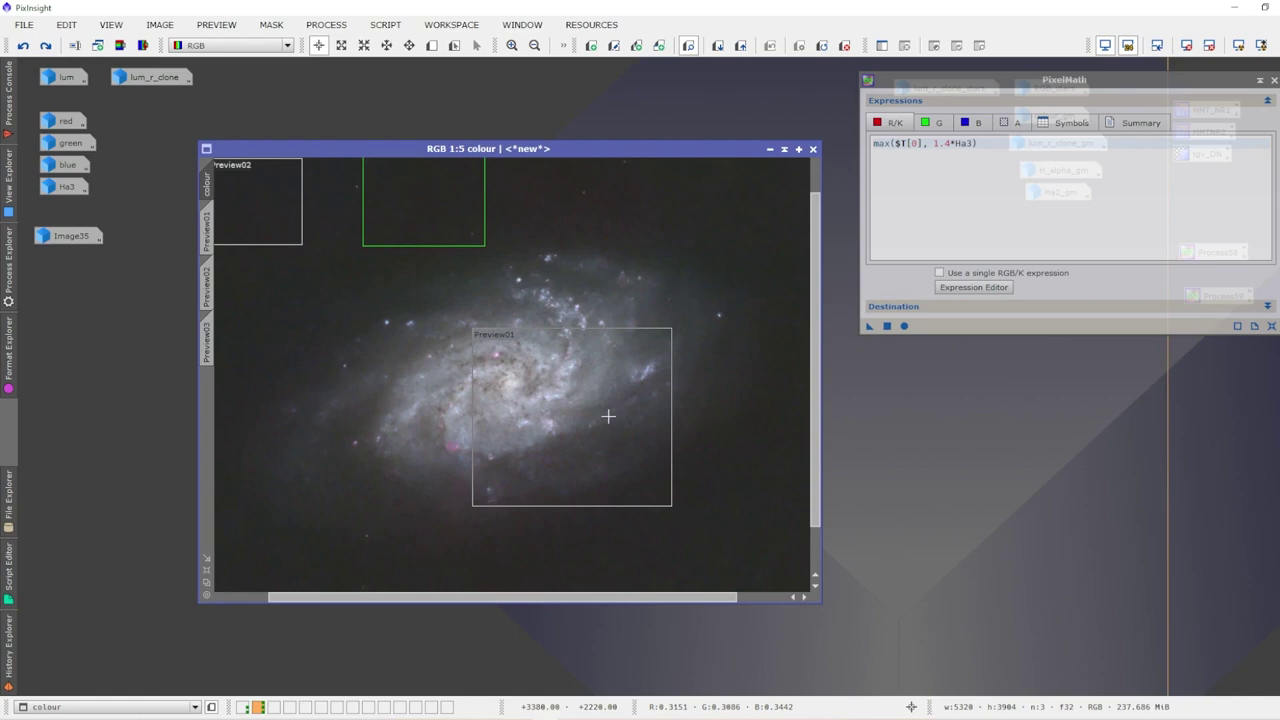
Open Ha3 in its own window, shift it slightly left, and keep it in front of PixelMath.
{"action": "double_click", "coordinate": [62, 188]}
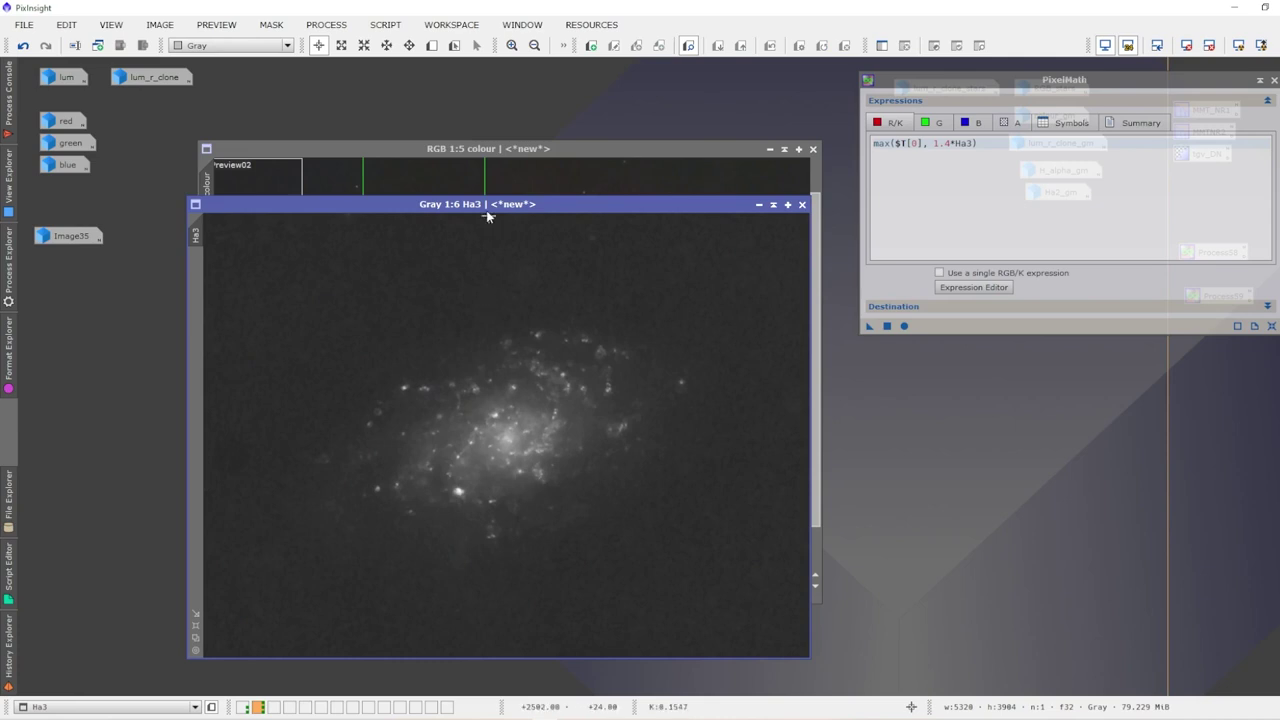
{"action": "left_click_drag", "start_coordinate": [464, 206], "coordinate": [433, 208]}
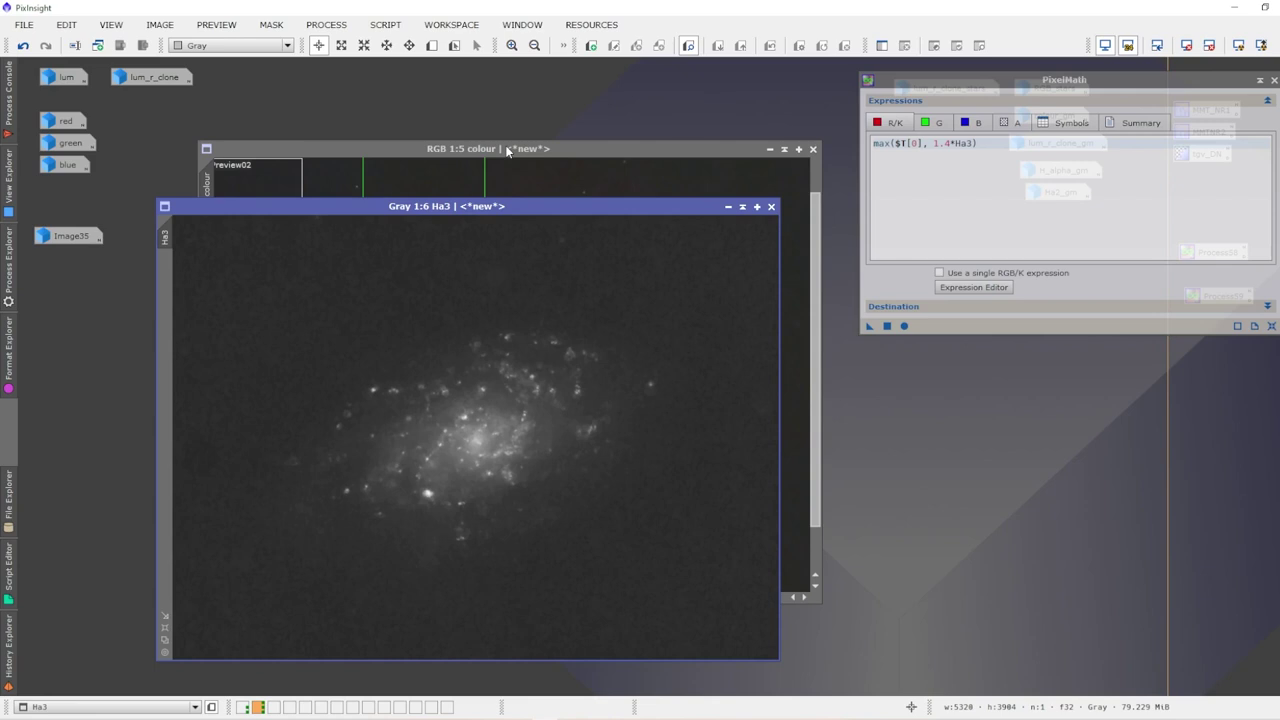
{"action": "left_click", "coordinate": [1077, 84]}
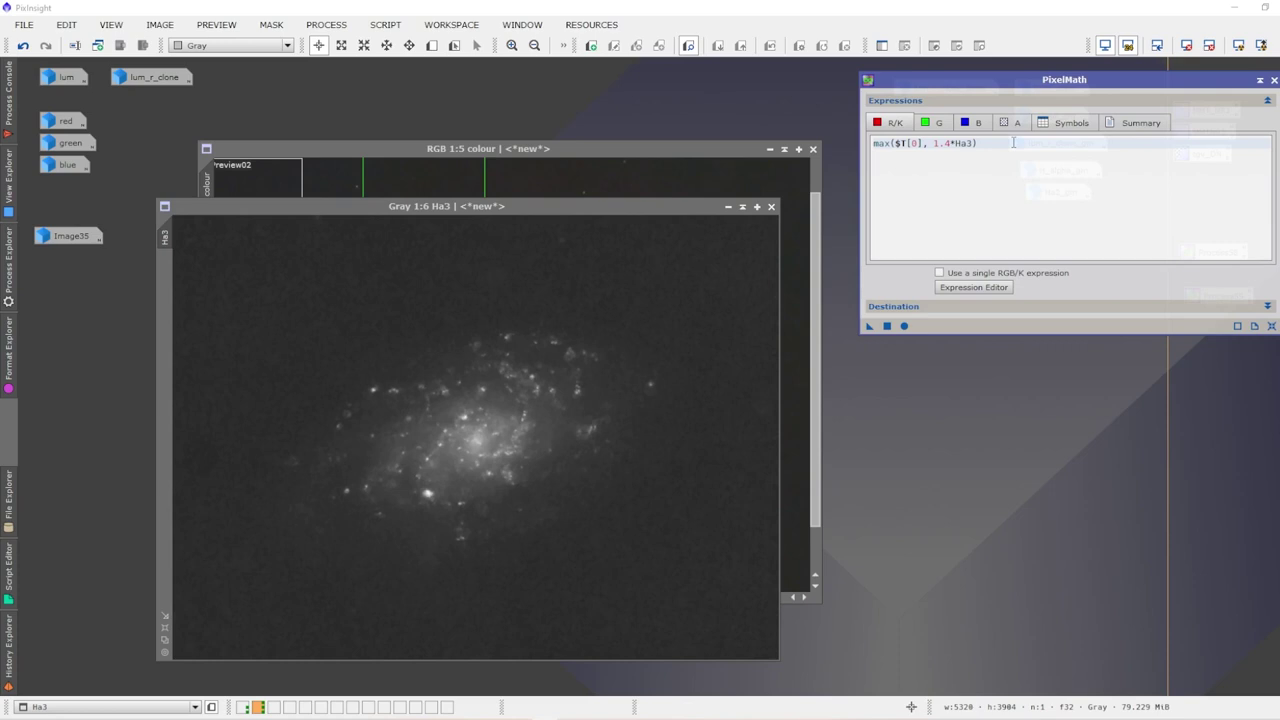
{"action": "left_click", "coordinate": [438, 214]}
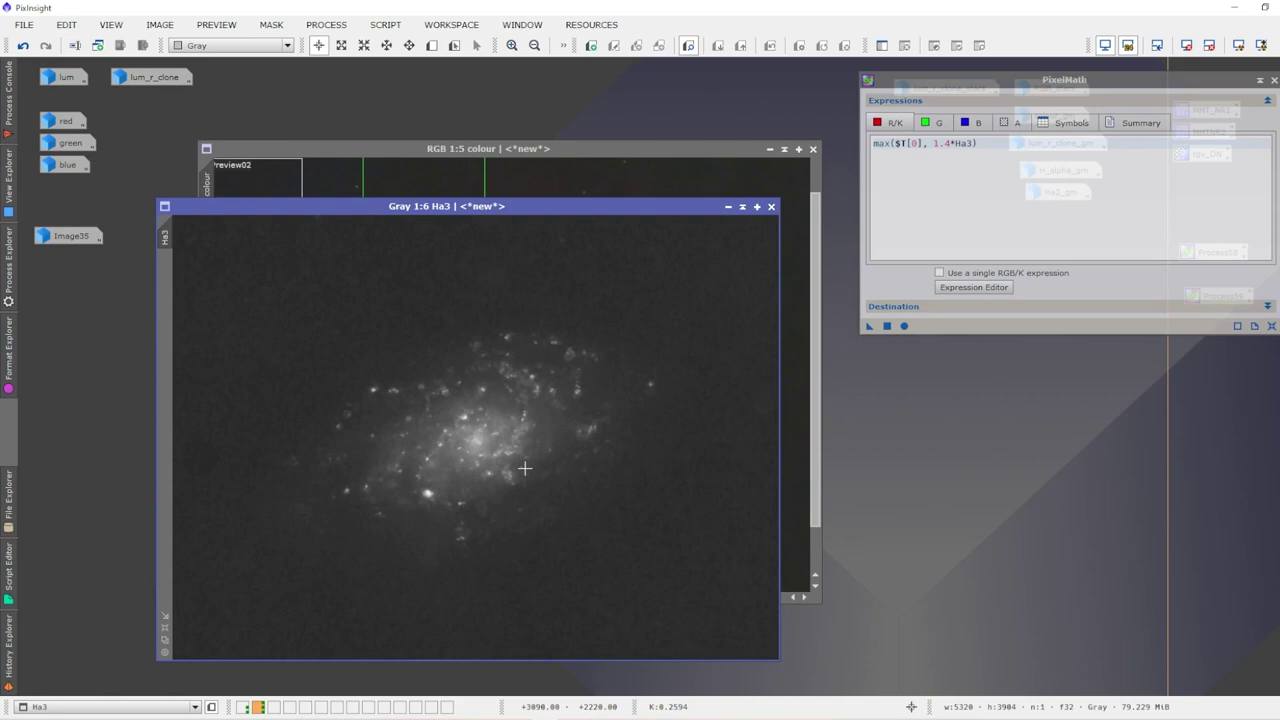
{"action": "left_click", "coordinate": [728, 206]}
Apply Ha3 as a mask on the colour galaxy image and iconize Ha3.
{"action": "left_click_drag", "start_coordinate": [440, 207], "coordinate": [744, 188]}
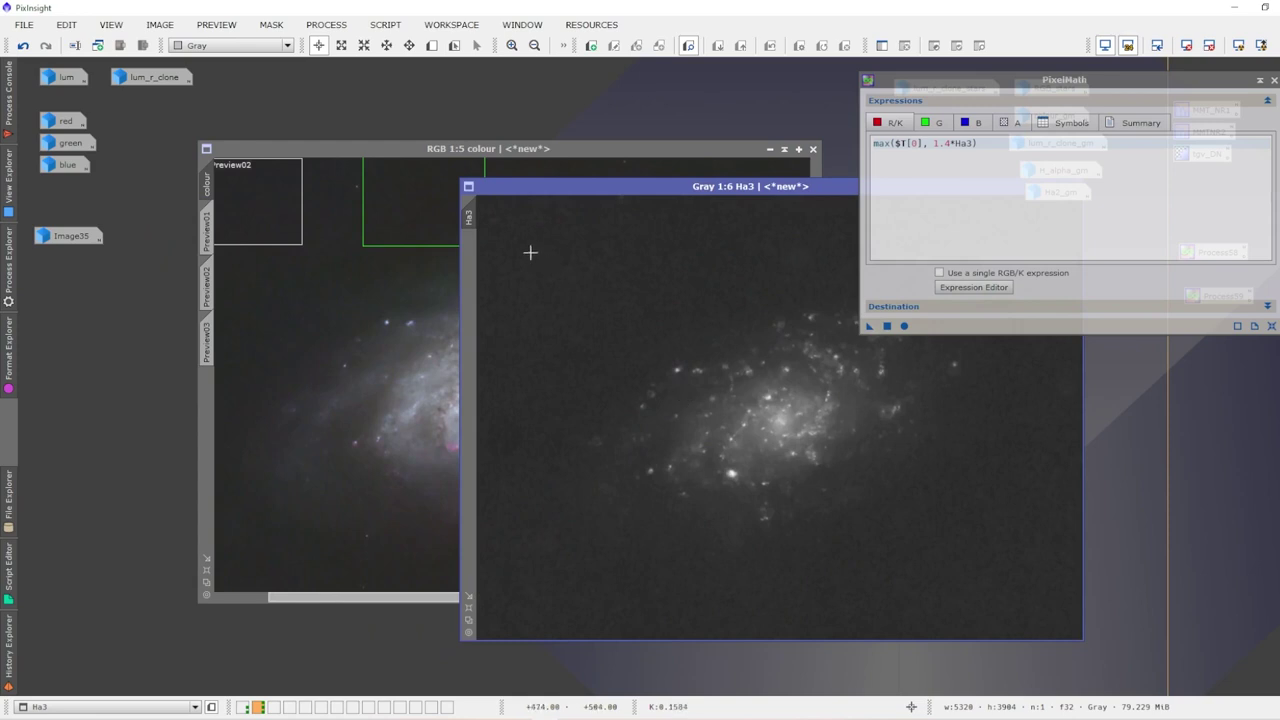
{"action": "left_click_drag", "start_coordinate": [469, 216], "coordinate": [206, 394]}
{"action": "left_click_drag", "start_coordinate": [717, 186], "coordinate": [400, 198]}
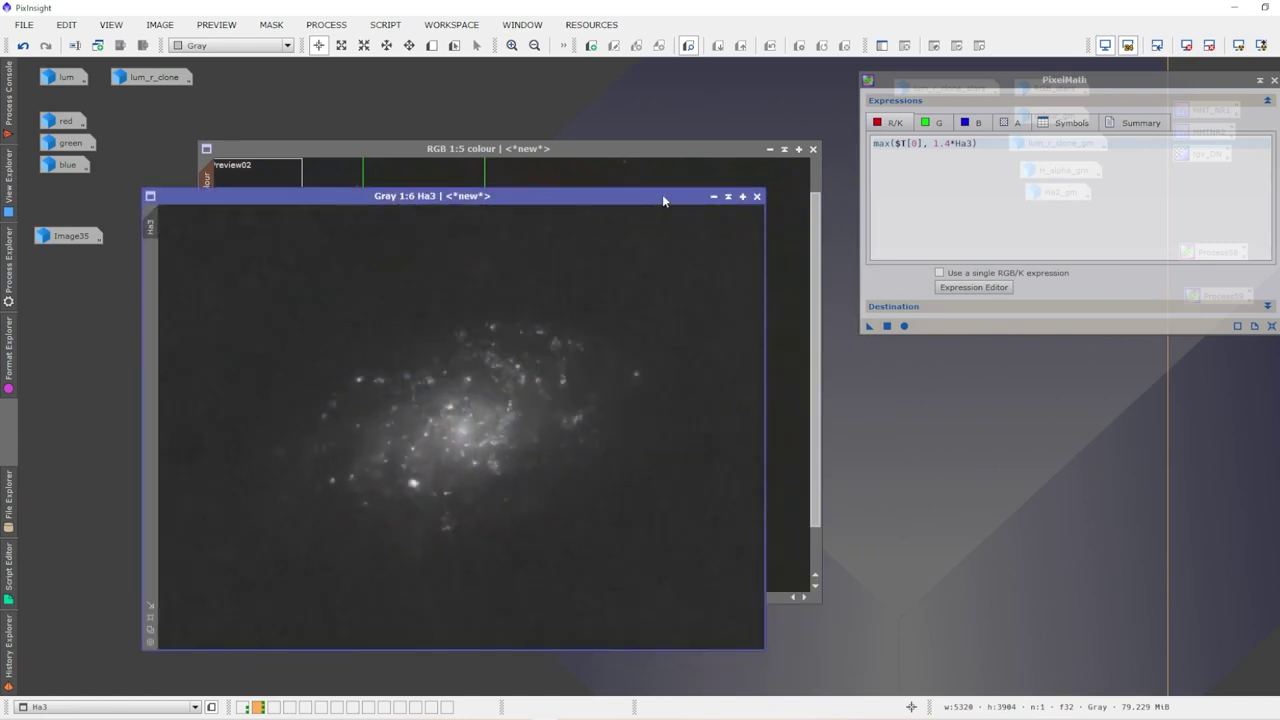
{"action": "left_click", "coordinate": [713, 197]}
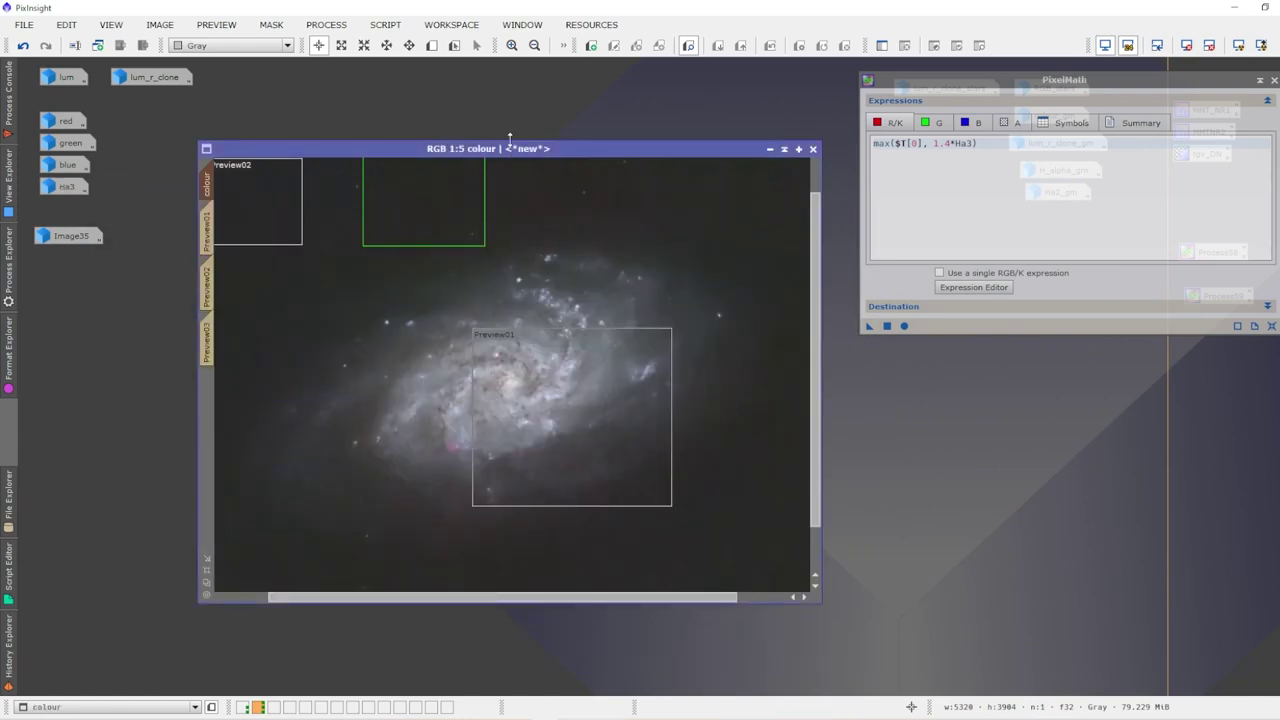
Show the red mask overlay, zoom out to check its coverage, then clear it.
{"action": "left_click", "coordinate": [980, 46]}
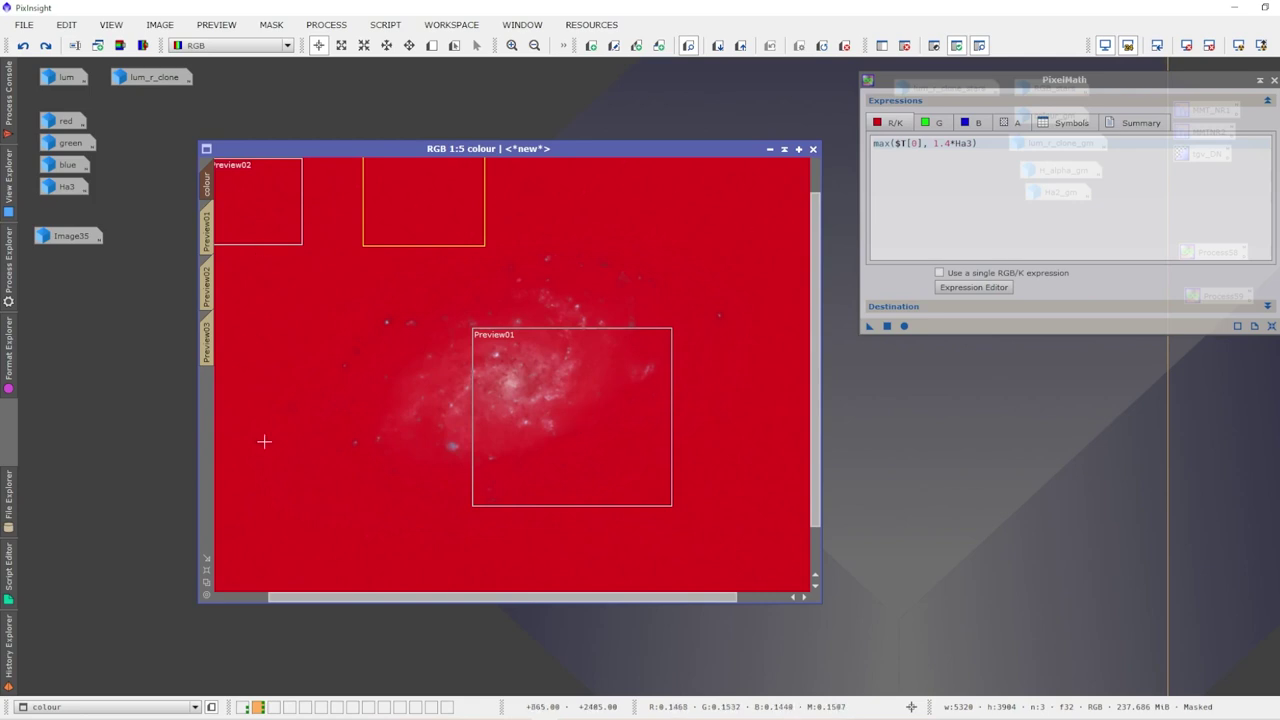
{"action": "scroll", "coordinate": [710, 405], "scroll_direction": "down", "scroll_amount": 2}
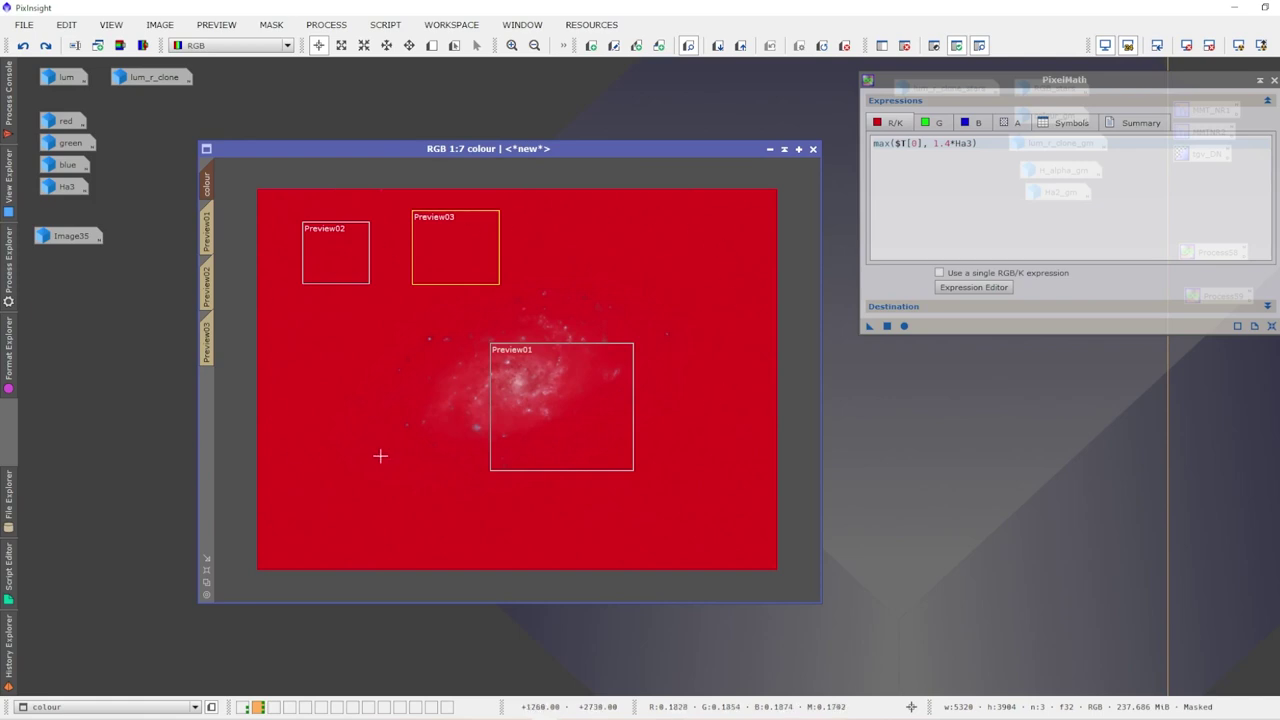
{"action": "left_click", "coordinate": [904, 45]}
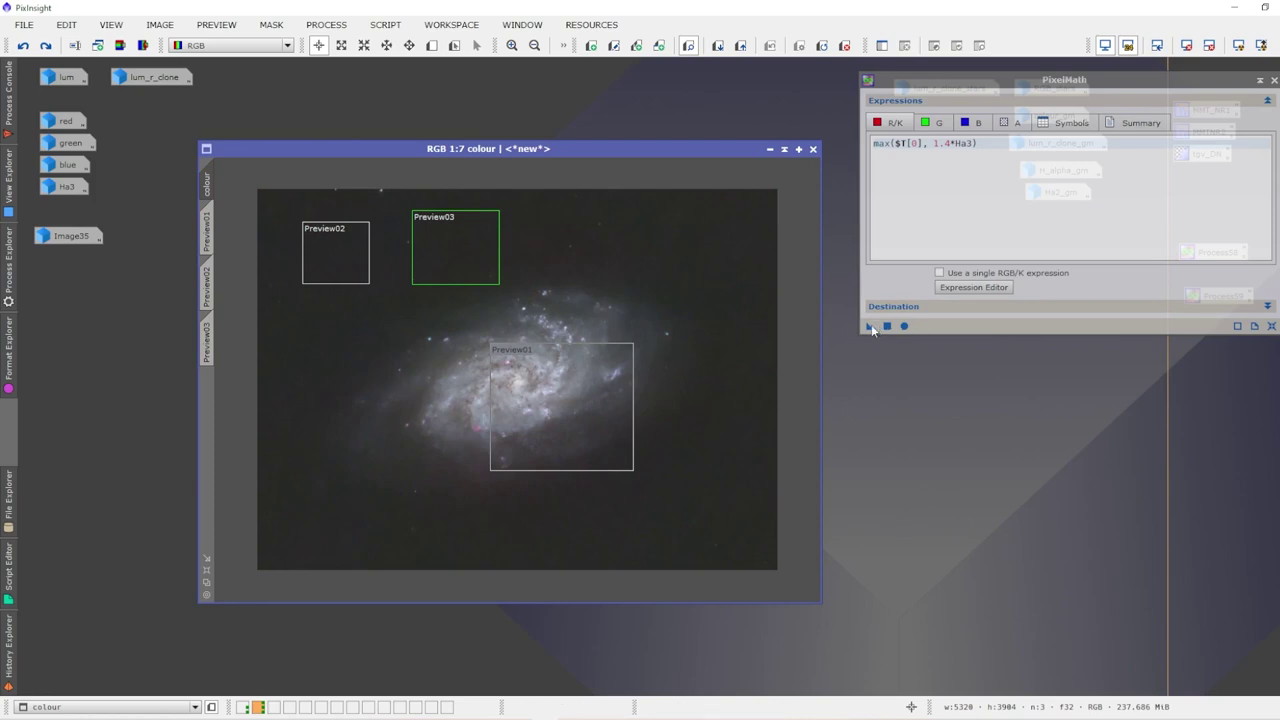
Apply max($T[0], 1.4*Ha3) to the colour image and compare before and after with Undo/Redo.
{"action": "left_click_drag", "start_coordinate": [868, 326], "coordinate": [600, 254]}
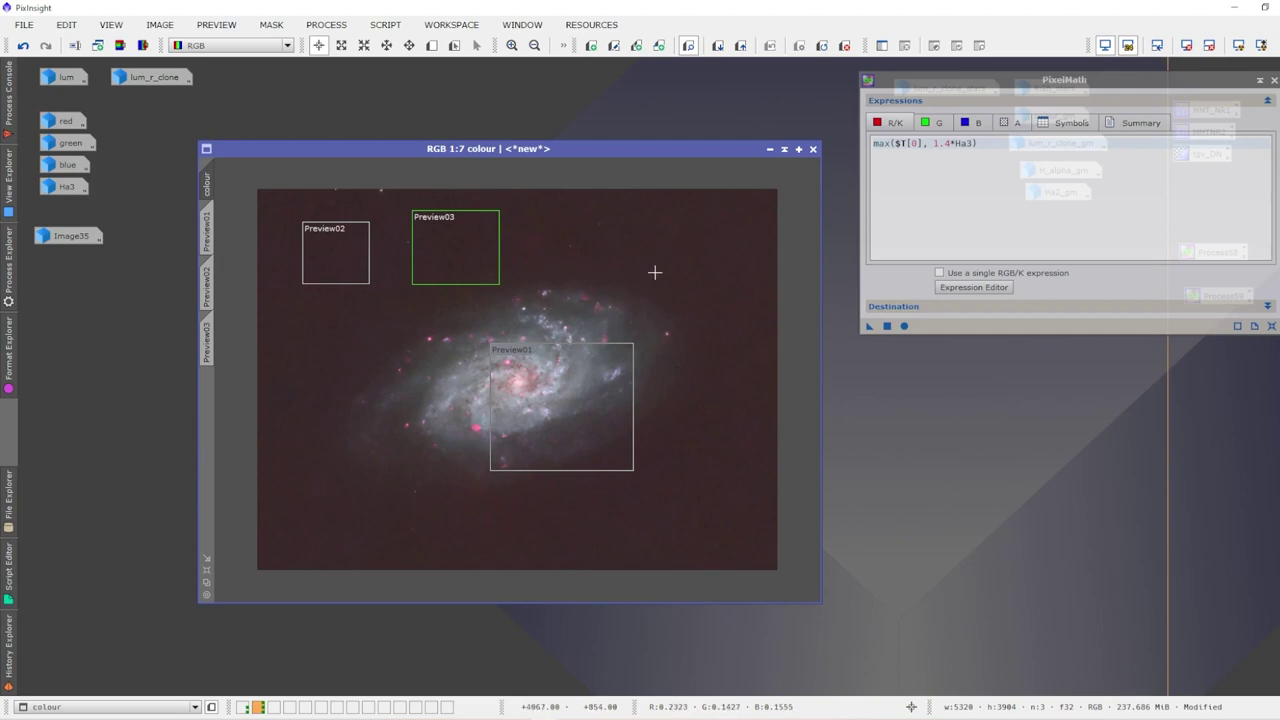
{"action": "left_click", "coordinate": [22, 46]}
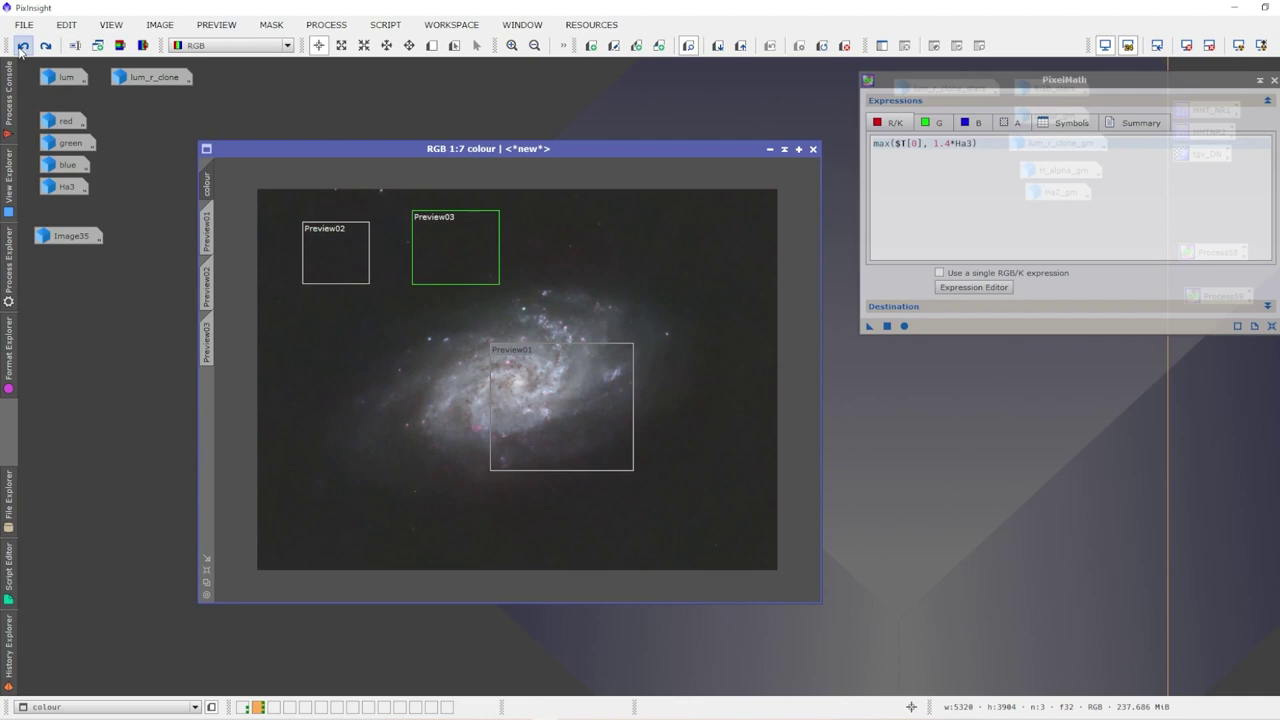
{"action": "left_click", "coordinate": [45, 46]}
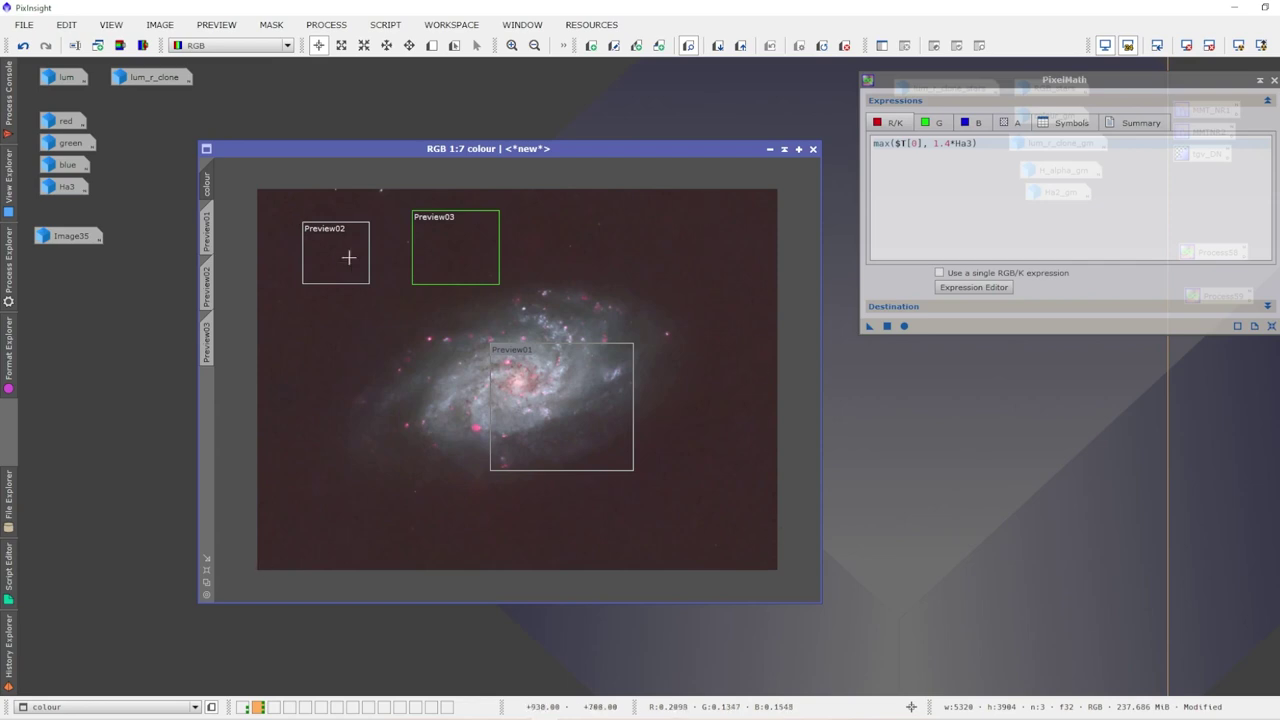
Reopen and iconize Ha3, then undo the unmasked H-alpha addition.
{"action": "double_click", "coordinate": [73, 188]}
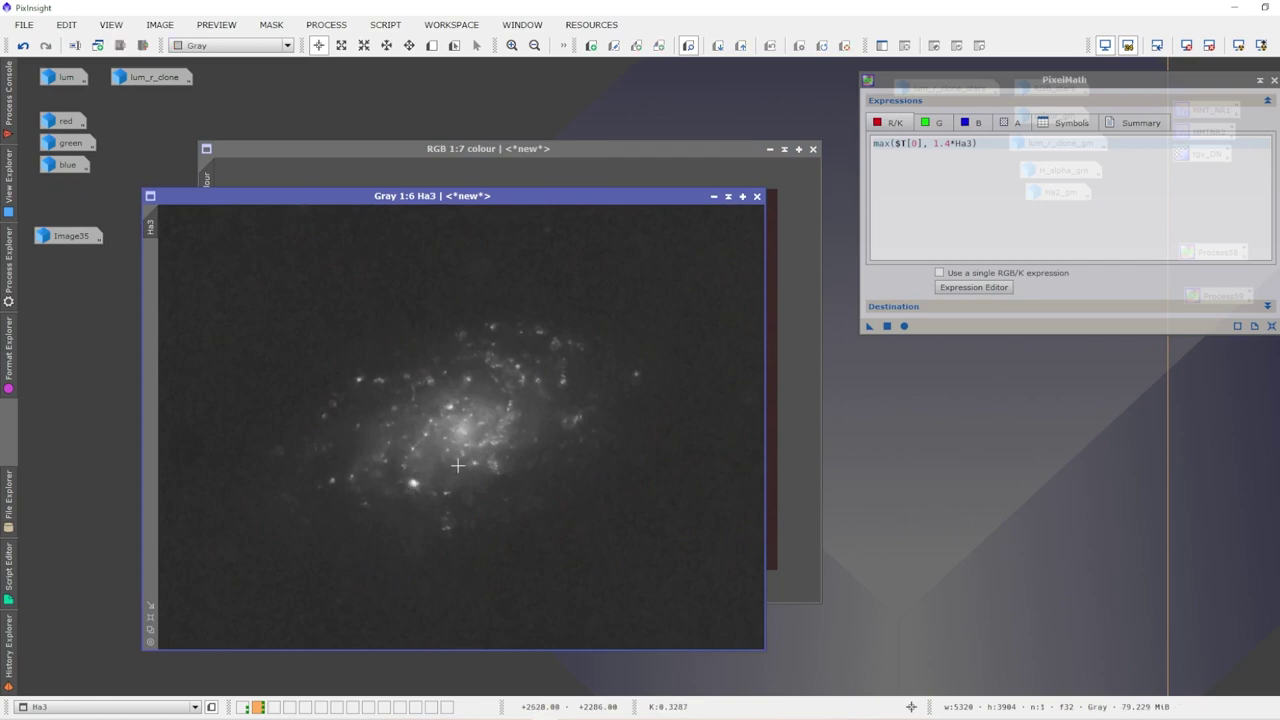
{"action": "left_click", "coordinate": [713, 196]}
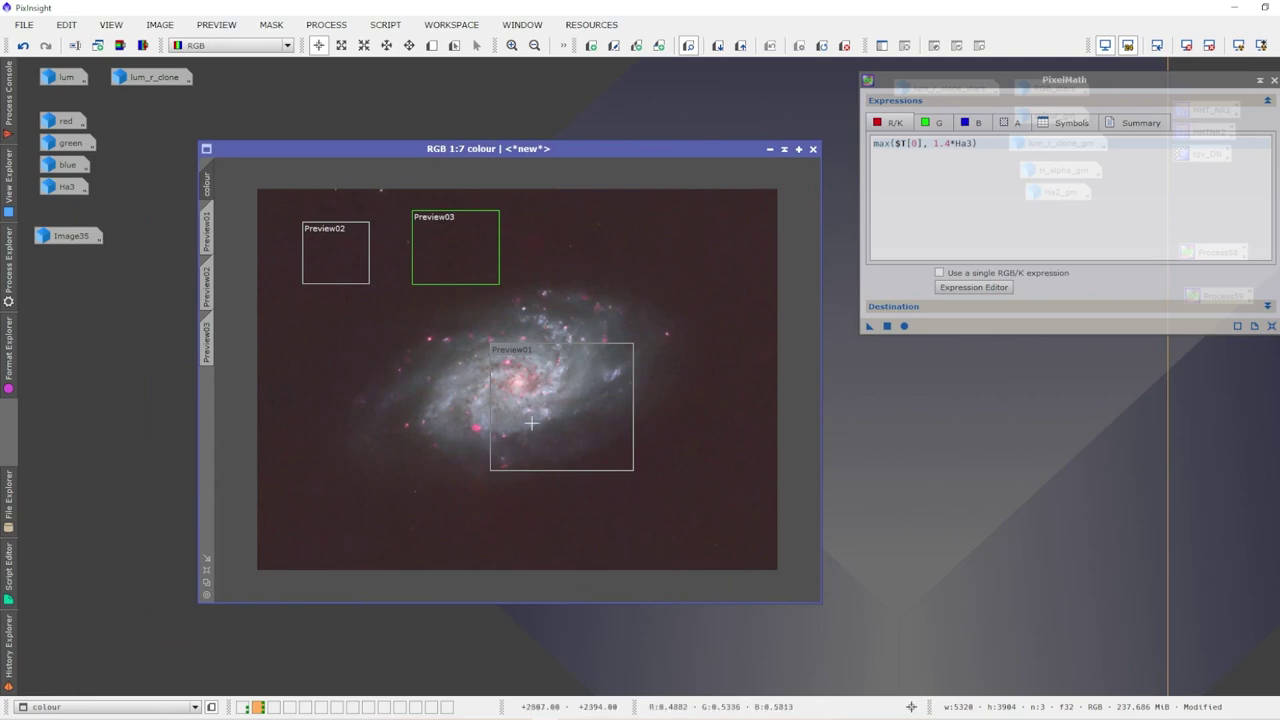
{"action": "left_click", "coordinate": [23, 45]}
Reopen Ha3, move its window aside, and set it as the colour image's mask.
{"action": "double_click", "coordinate": [63, 187]}
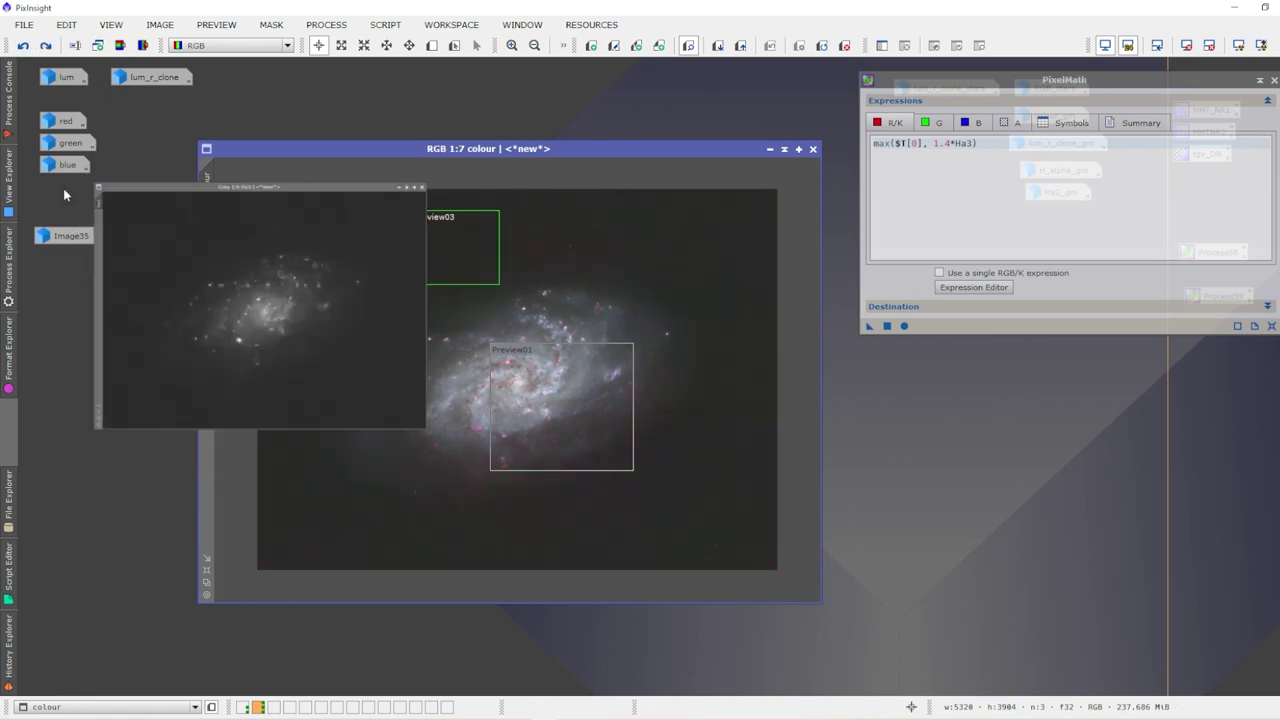
{"action": "left_click_drag", "start_coordinate": [460, 200], "coordinate": [706, 199]}
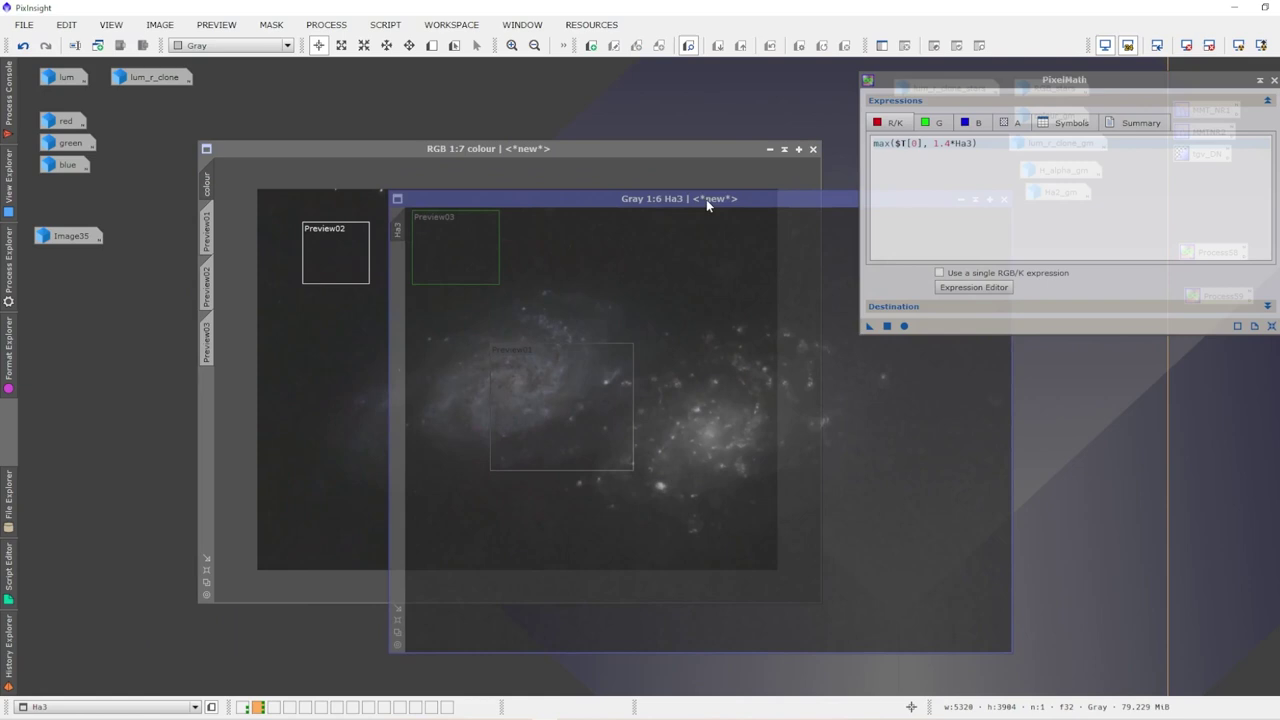
{"action": "left_click_drag", "start_coordinate": [410, 227], "coordinate": [202, 390]}
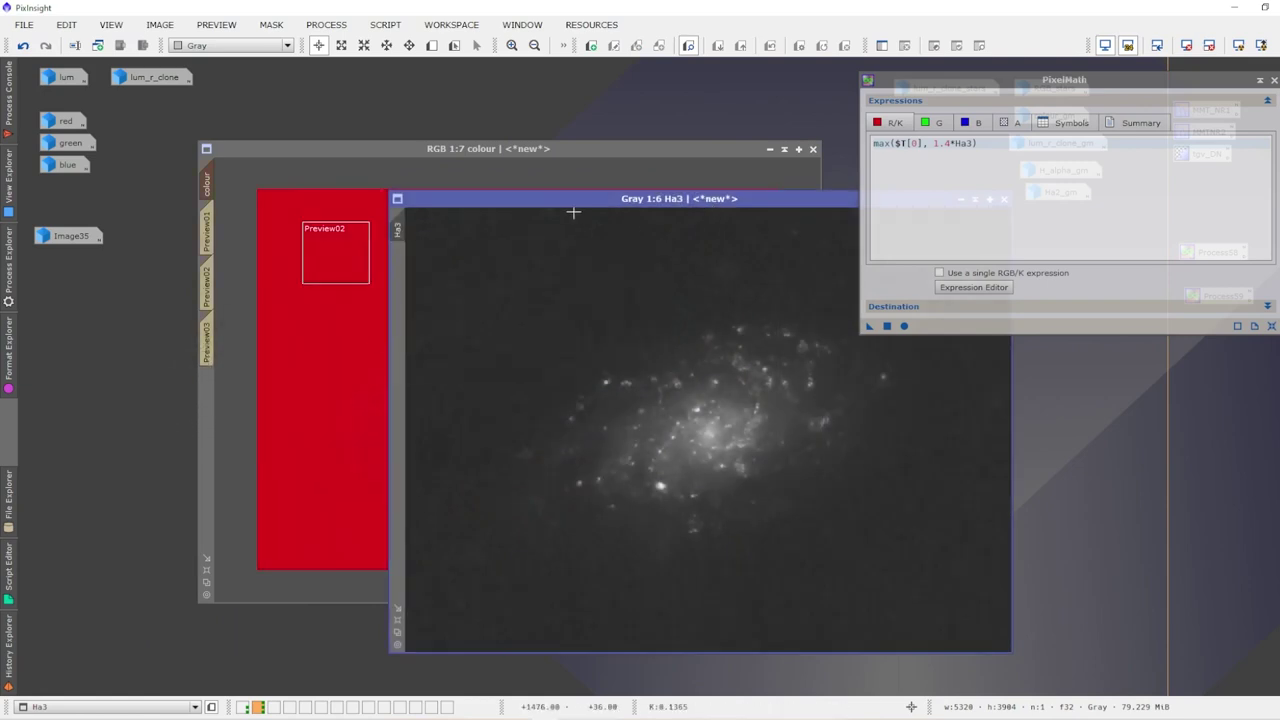
{"action": "left_click_drag", "start_coordinate": [572, 203], "coordinate": [342, 200]}
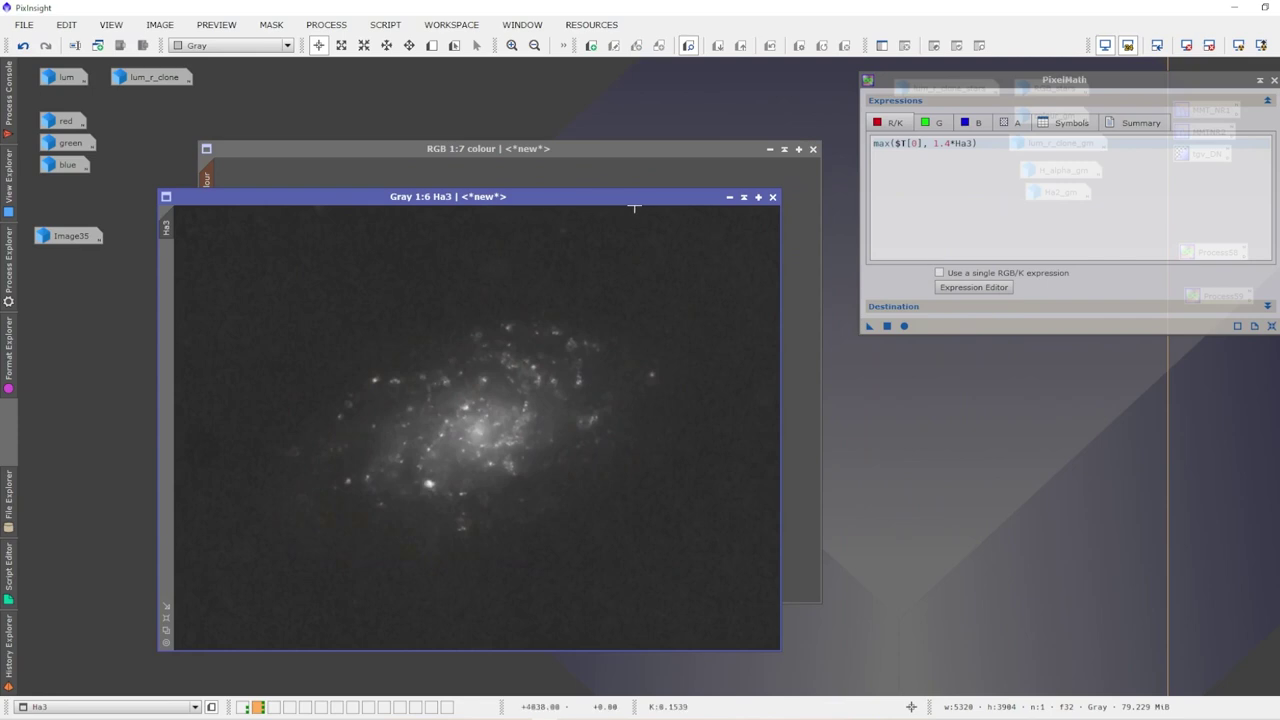
Iconize Ha3, zoom to inspect its mask on the colour galaxy, then hide the red overlay.
{"action": "left_click", "coordinate": [729, 198]}
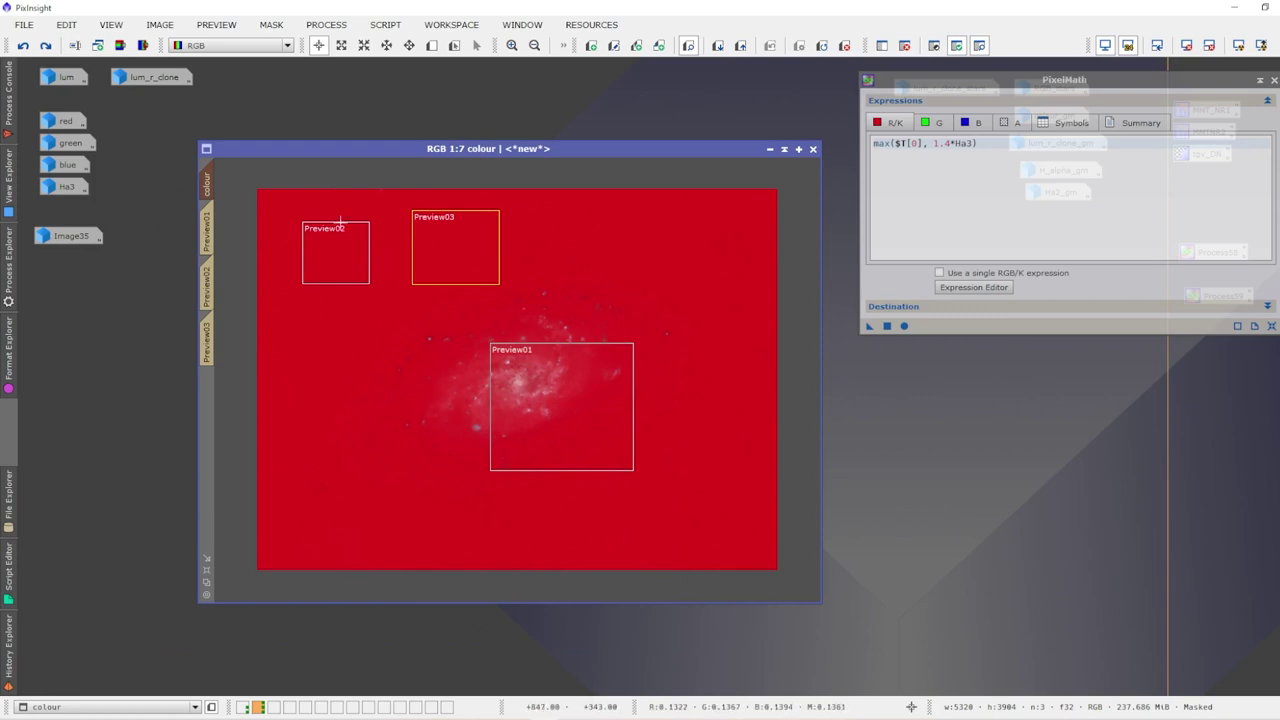
{"action": "scroll", "coordinate": [555, 408], "scroll_direction": "up", "scroll_amount": 2}
{"action": "scroll", "coordinate": [555, 408], "scroll_direction": "up", "scroll_amount": 1}
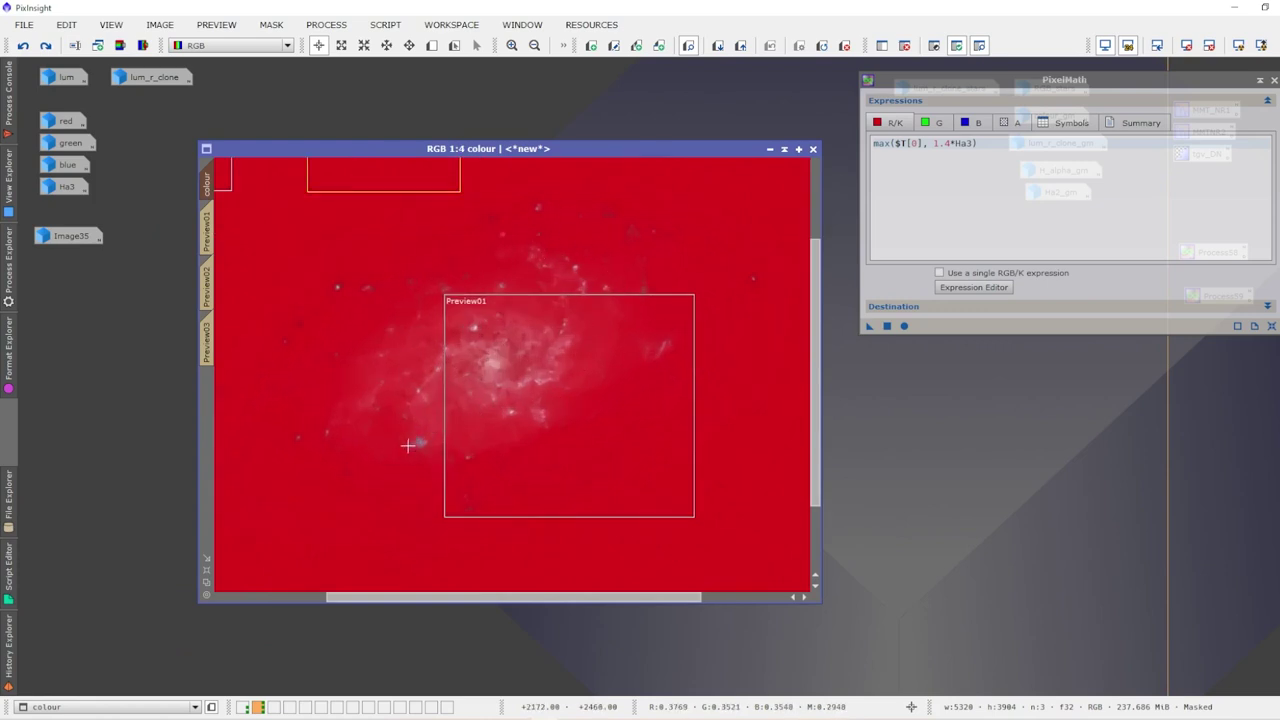
{"action": "scroll", "coordinate": [472, 402], "scroll_direction": "down", "scroll_amount": 2}
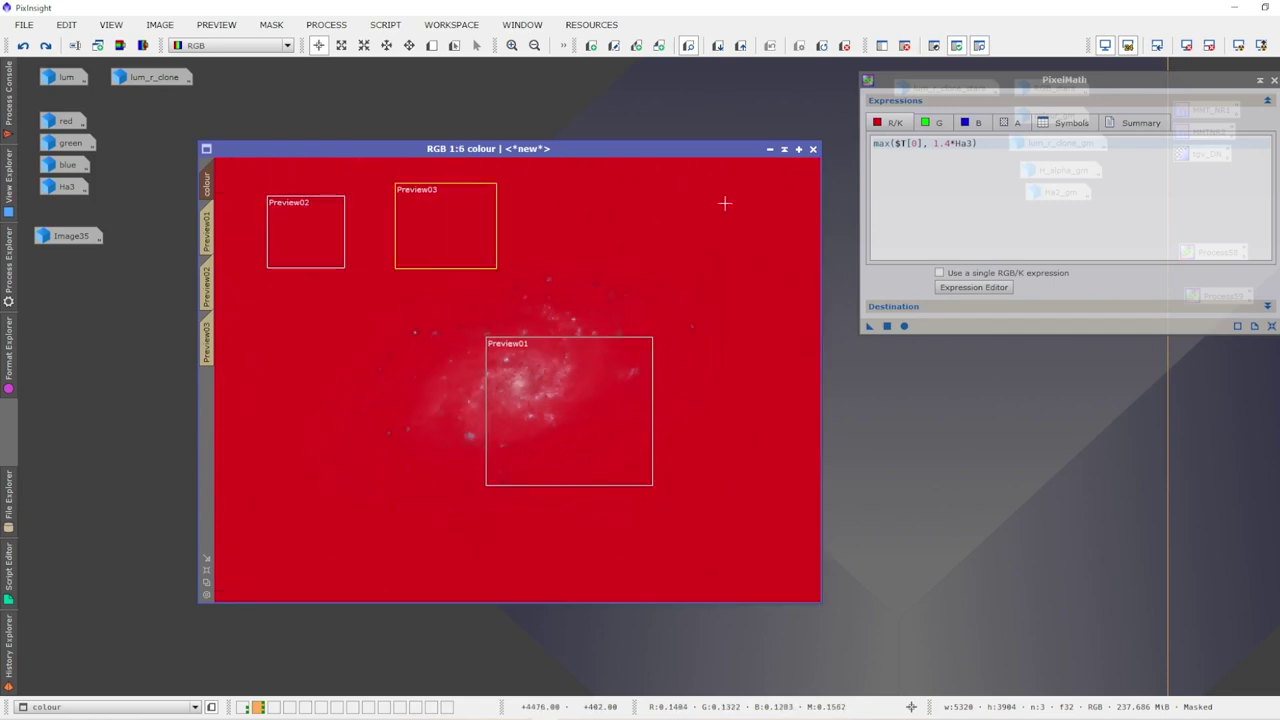
{"action": "left_click", "coordinate": [979, 46]}
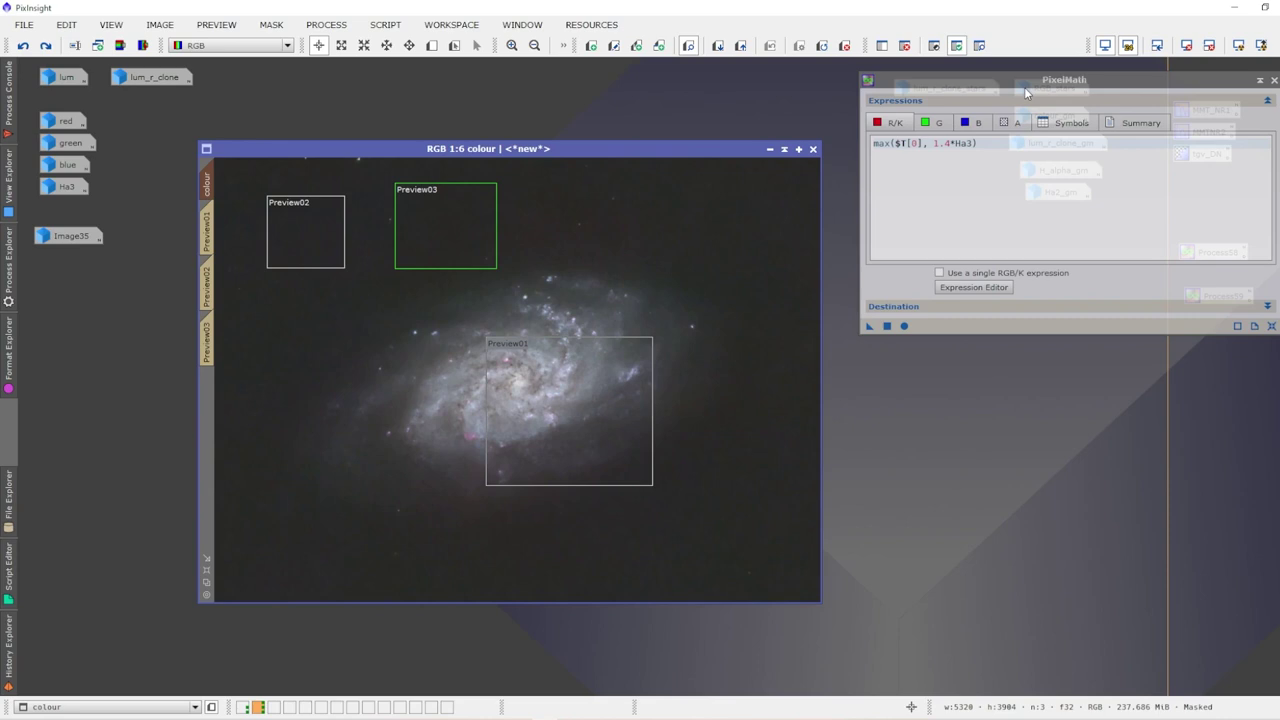
{"action": "left_click", "coordinate": [980, 146]}
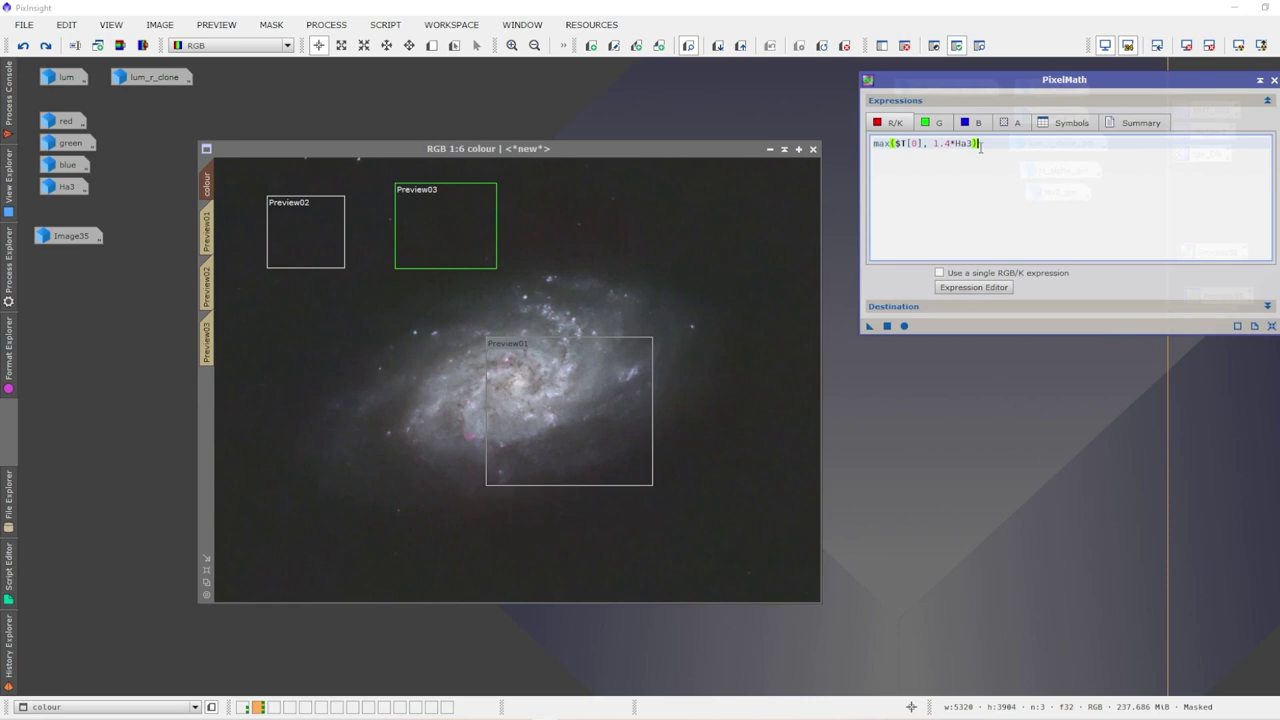
Check the G, B and Summary expressions, return to R/K, and open the Ha3 image.
{"action": "left_click", "coordinate": [938, 123]}
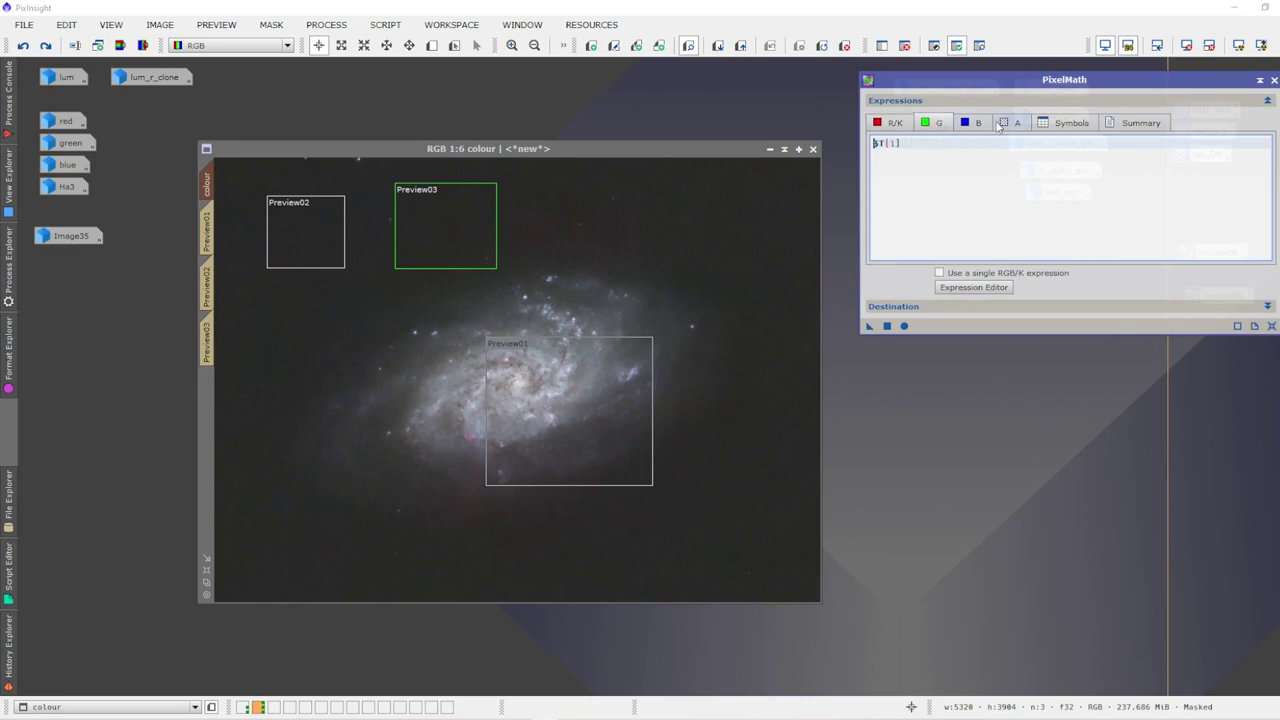
{"action": "left_click", "coordinate": [973, 123]}
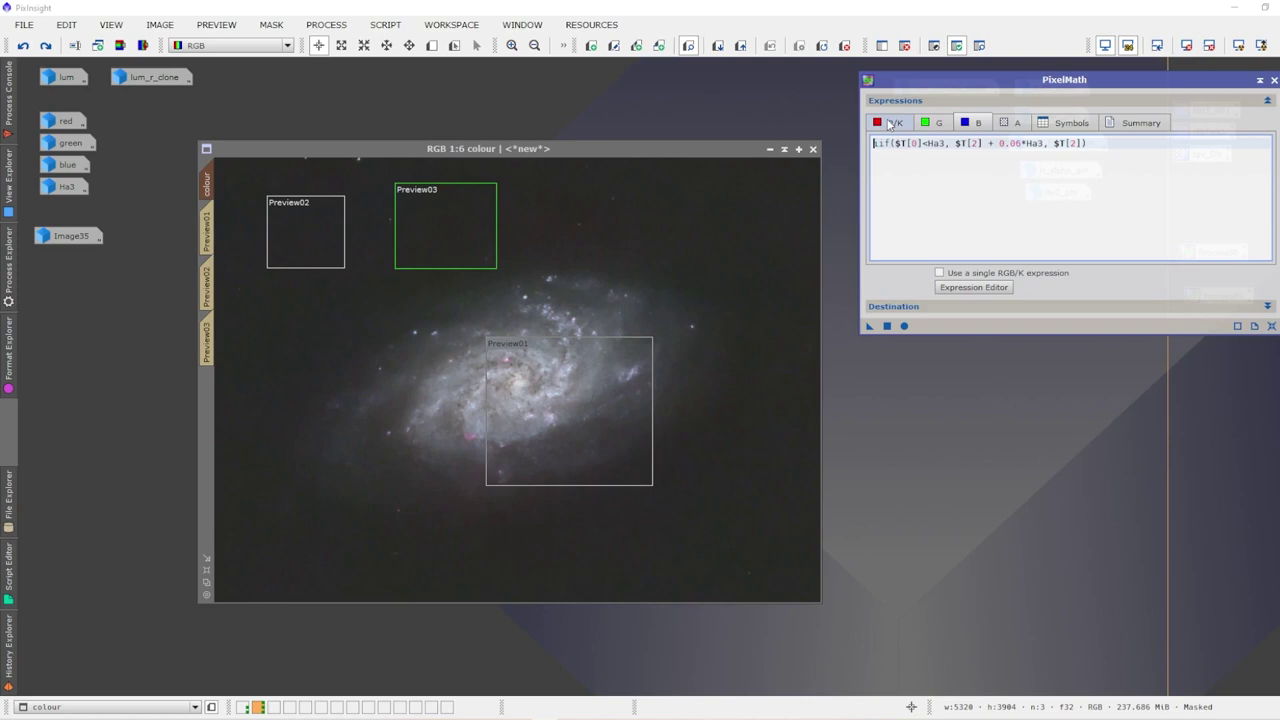
{"action": "left_click", "coordinate": [1140, 123]}
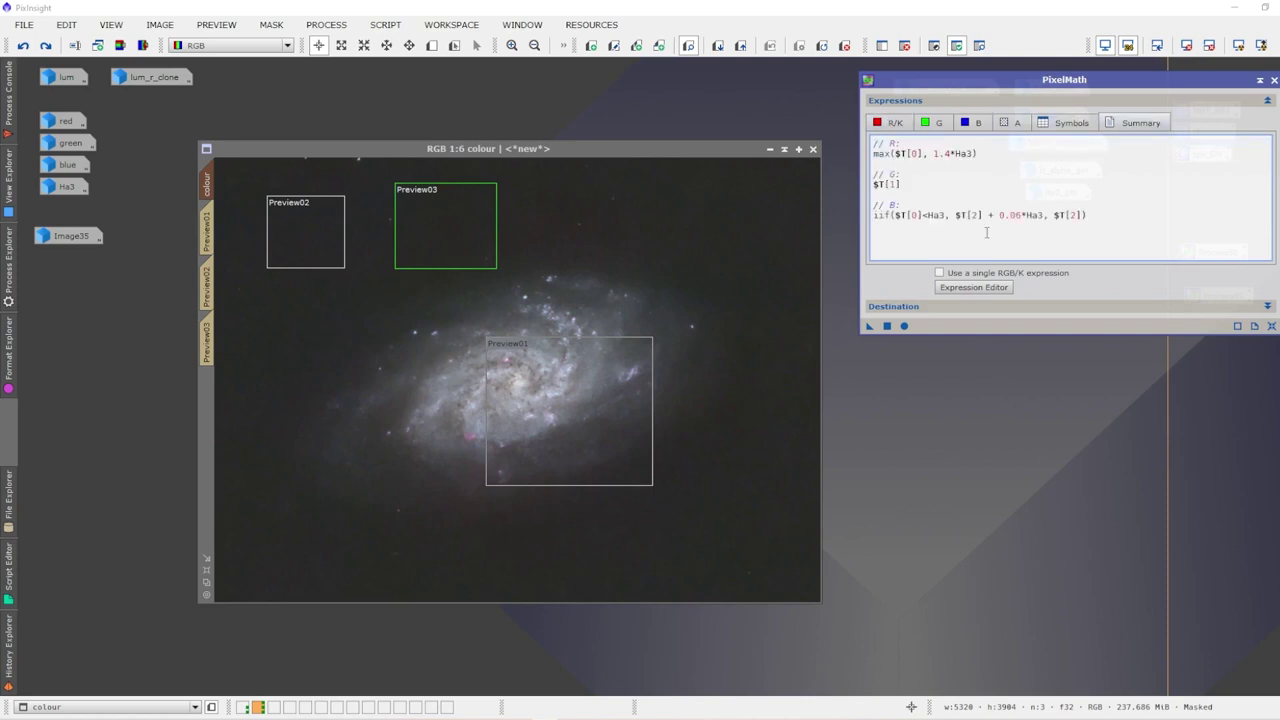
{"action": "left_click", "coordinate": [885, 125]}
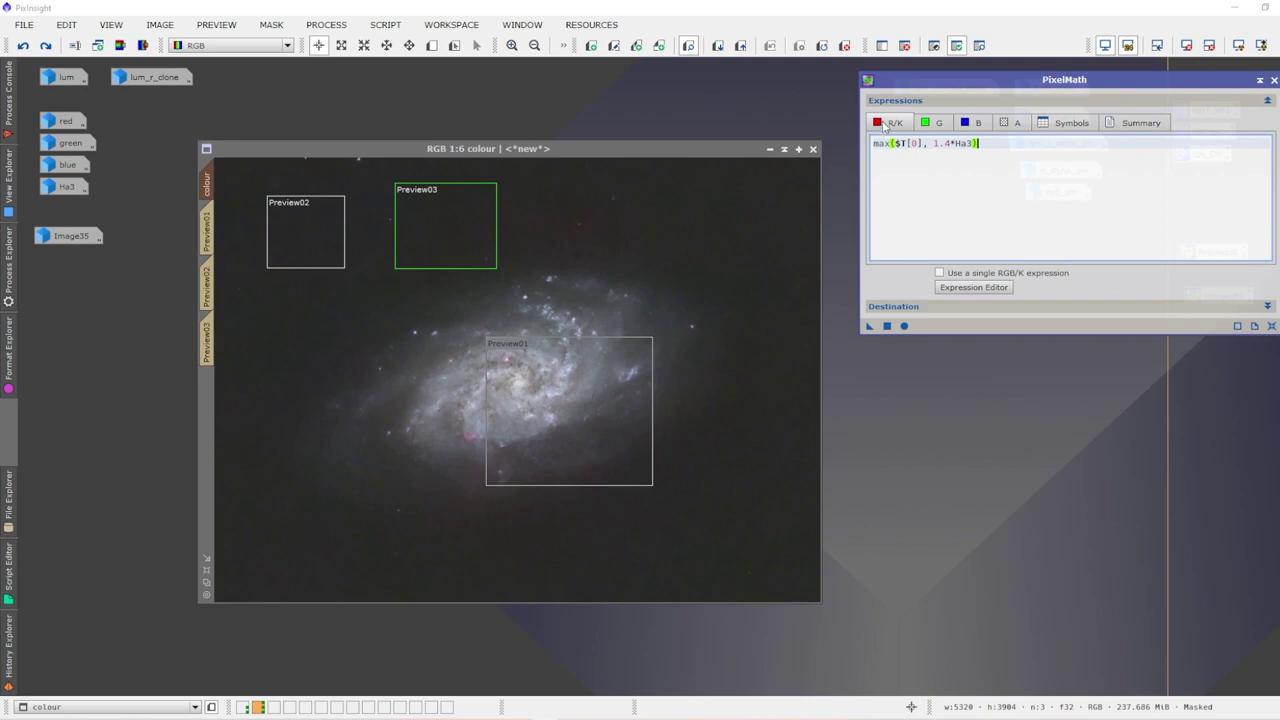
{"action": "double_click", "coordinate": [63, 186]}
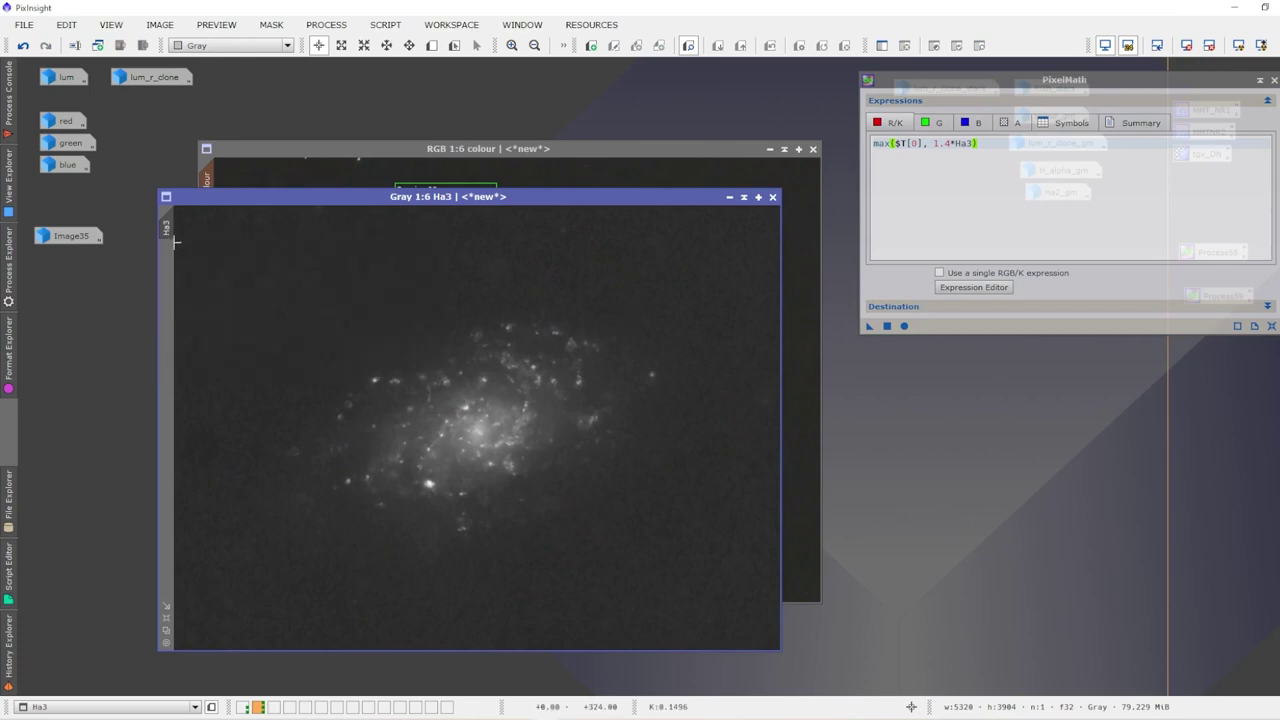
Iconize Ha3 and highlight the Ha3 reference in the red expression max($T[0], 1.4*Ha3).
{"action": "left_click", "coordinate": [729, 197]}
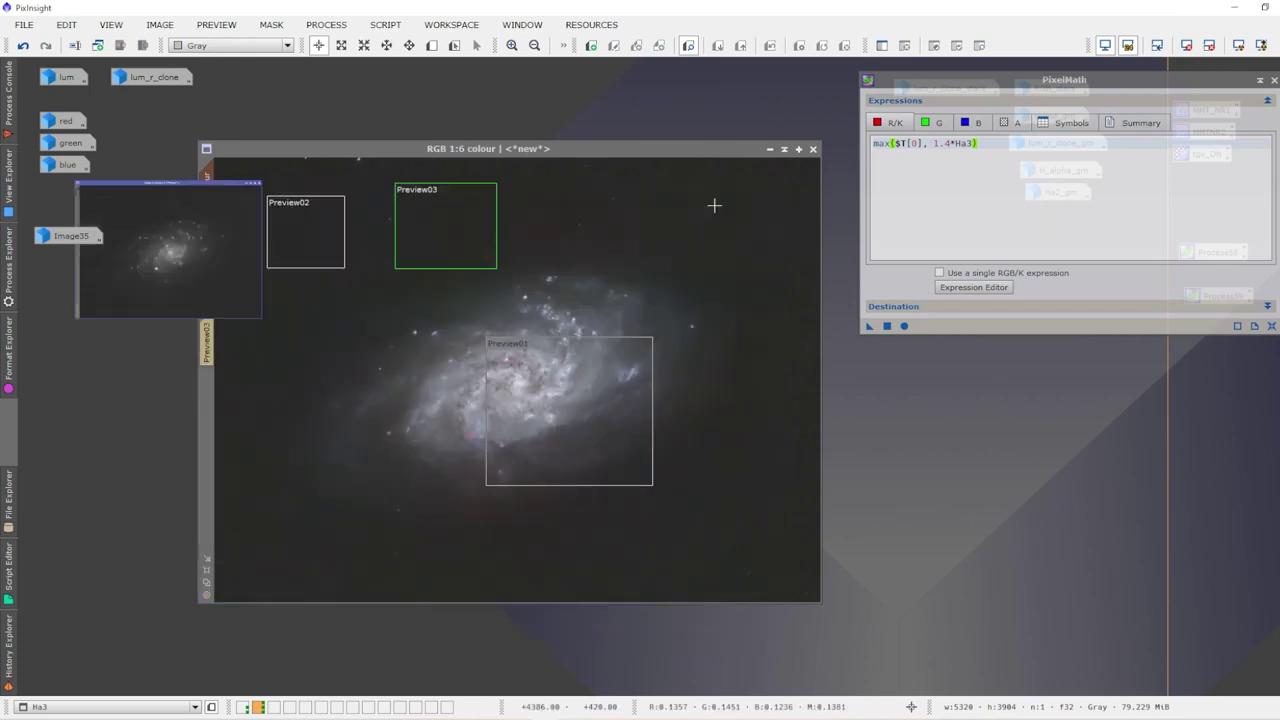
{"action": "double_click", "coordinate": [958, 143]}
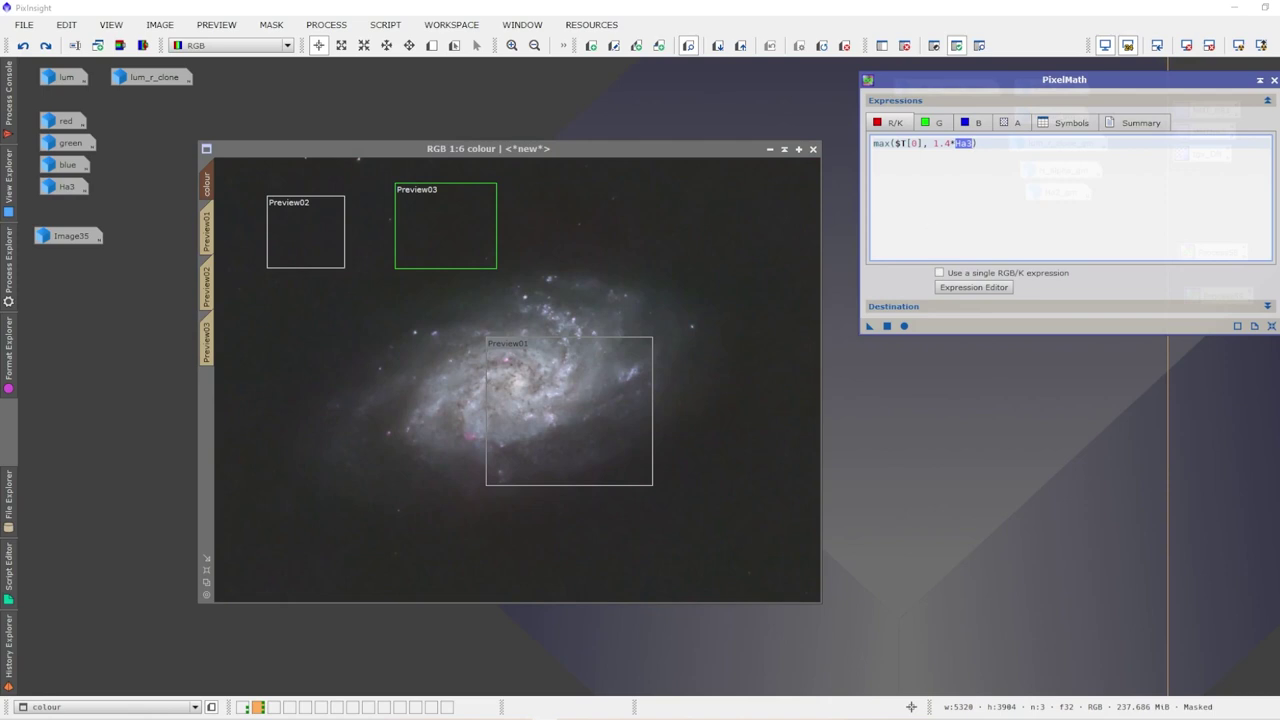
{"action": "left_click", "coordinate": [72, 187]}
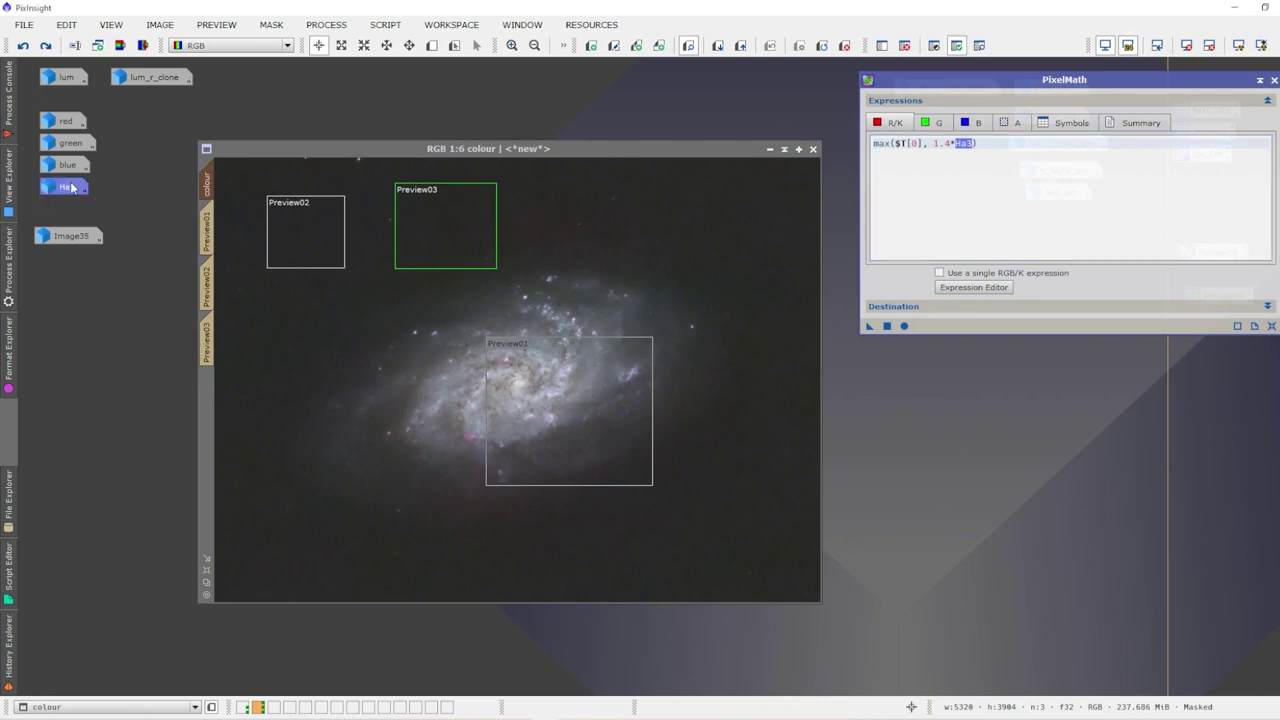
Highlight both Ha3 references in the blue channel's expression.
{"action": "left_click", "coordinate": [970, 122]}
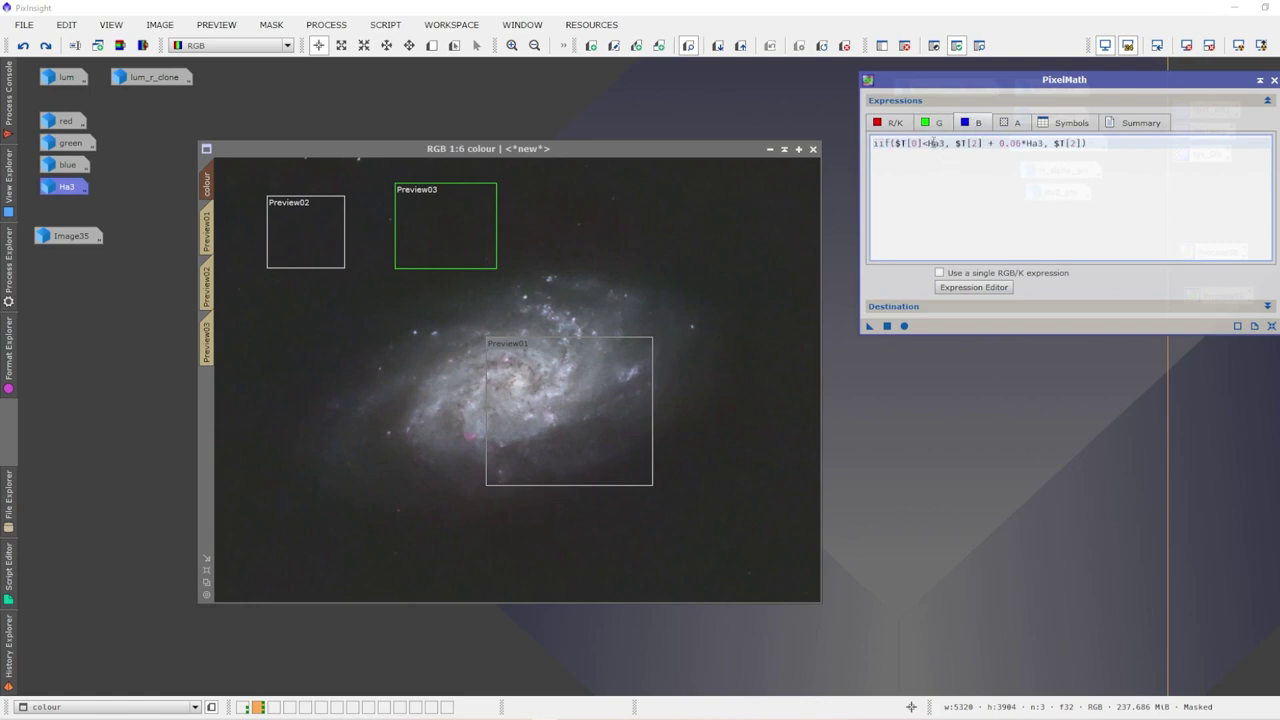
{"action": "left_click_drag", "start_coordinate": [927, 143], "coordinate": [947, 143]}
{"action": "left_click_drag", "start_coordinate": [1025, 143], "coordinate": [1042, 147]}
{"action": "key", "text": "shift+Home"}
{"action": "mouse_move", "coordinate": [62, 190]}
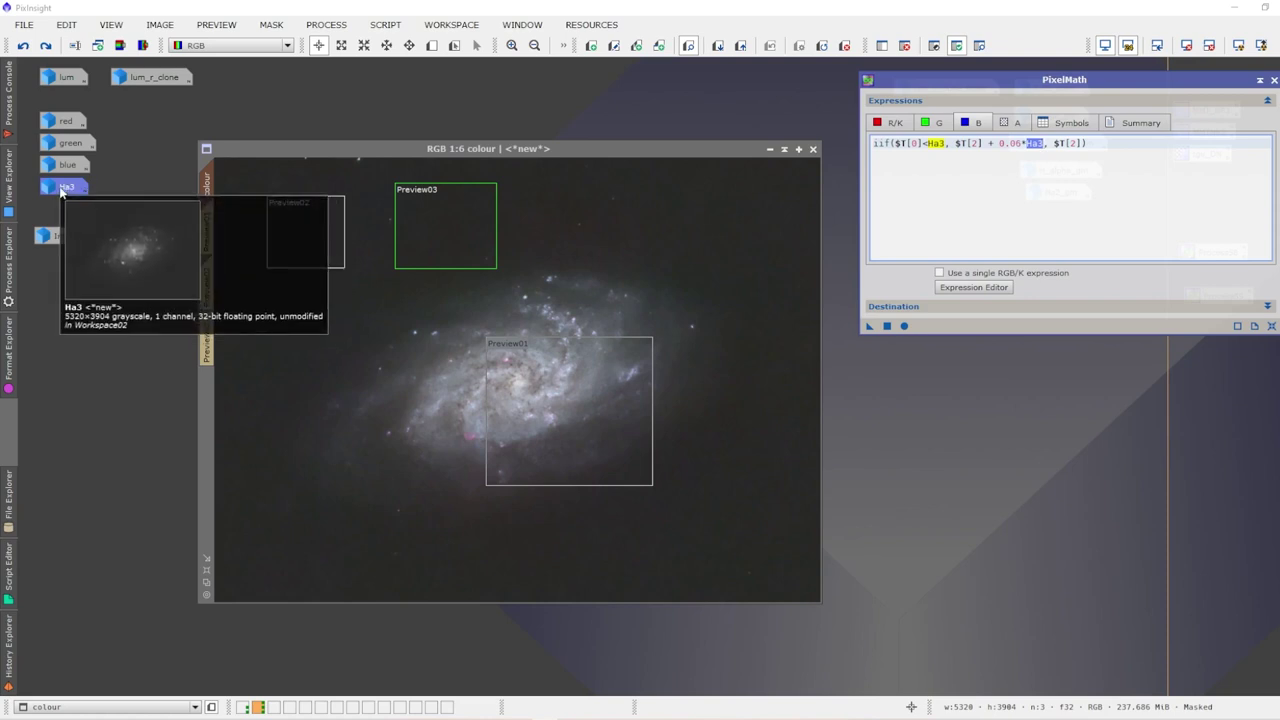
{"action": "key", "text": "ctrl+z"}
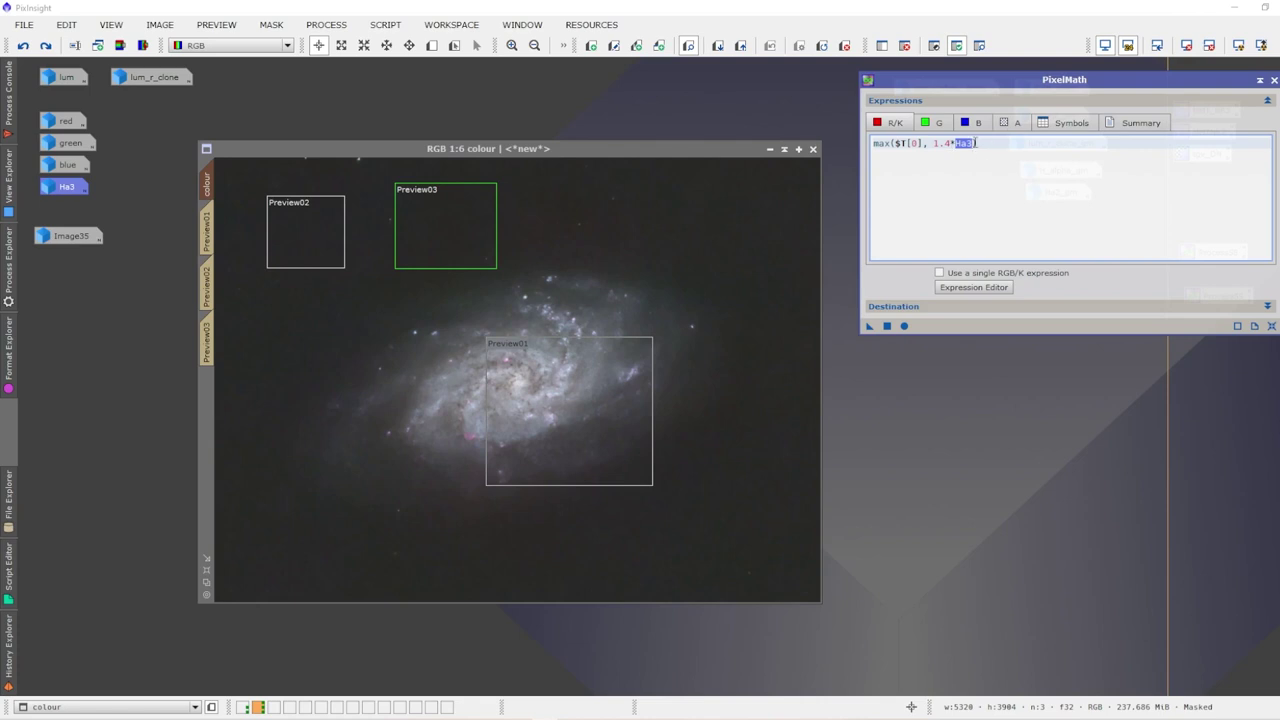
{"action": "left_click", "coordinate": [975, 145]}
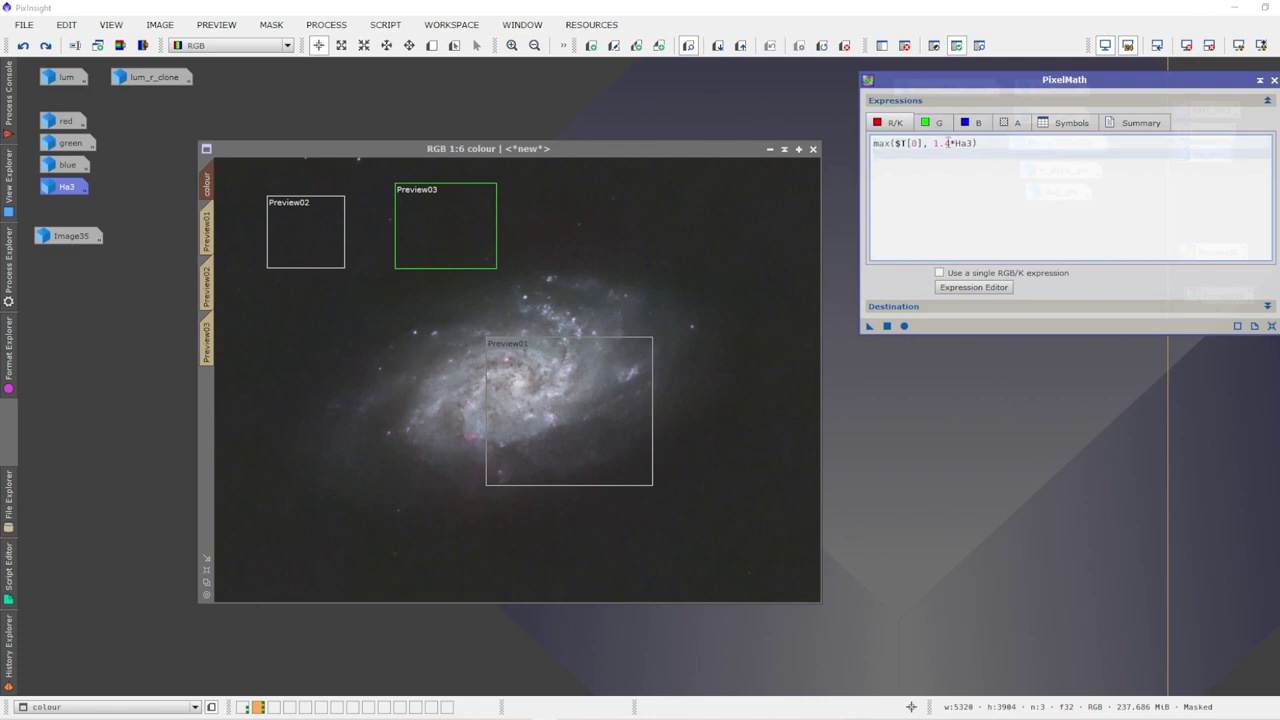
{"action": "key", "text": "Return"}
{"action": "double_click", "coordinate": [949, 143]}
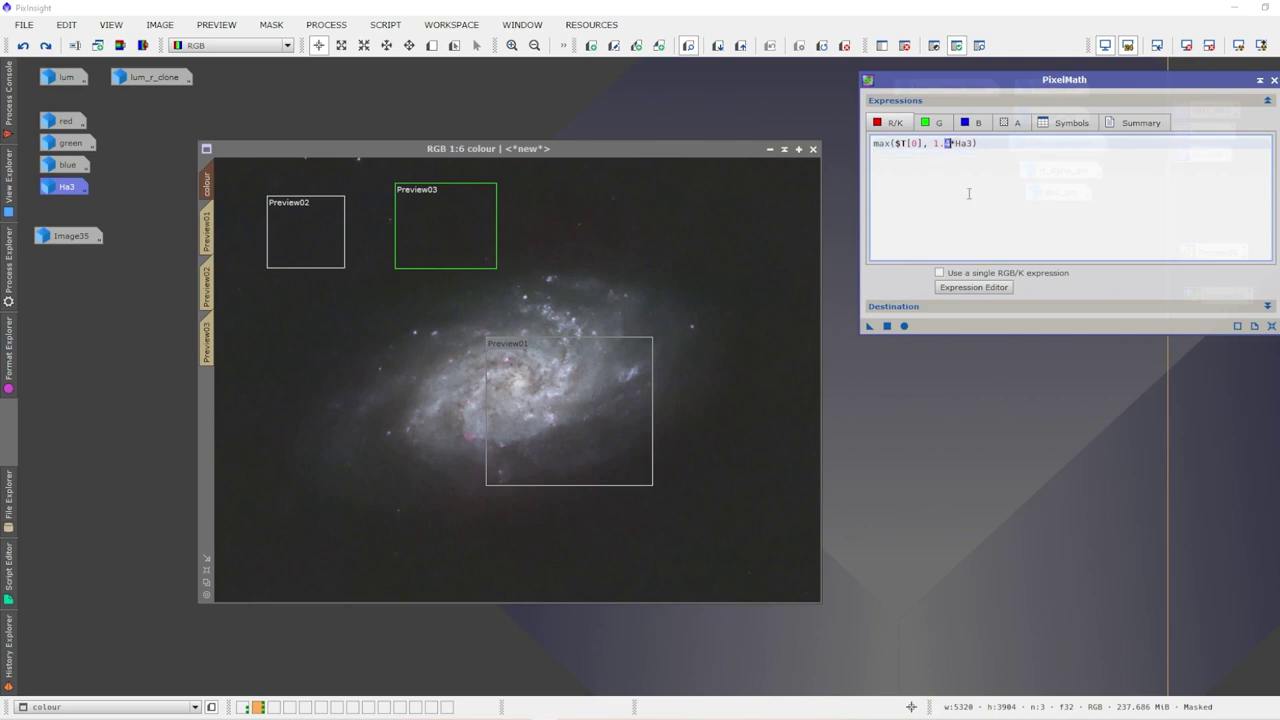
{"action": "type", "text": "2"}
{"action": "key", "text": "BackSpace"}
{"action": "type", "text": "4"}
{"action": "key", "text": "BackSpace"}
{"action": "type", "text": "8"}
{"action": "key", "text": "BackSpace"}
{"action": "type", "text": "2"}
{"action": "key", "text": "BackSpace"}
{"action": "type", "text": "4"}
{"action": "left_click", "coordinate": [984, 144]}
{"action": "double_click", "coordinate": [70, 194]}
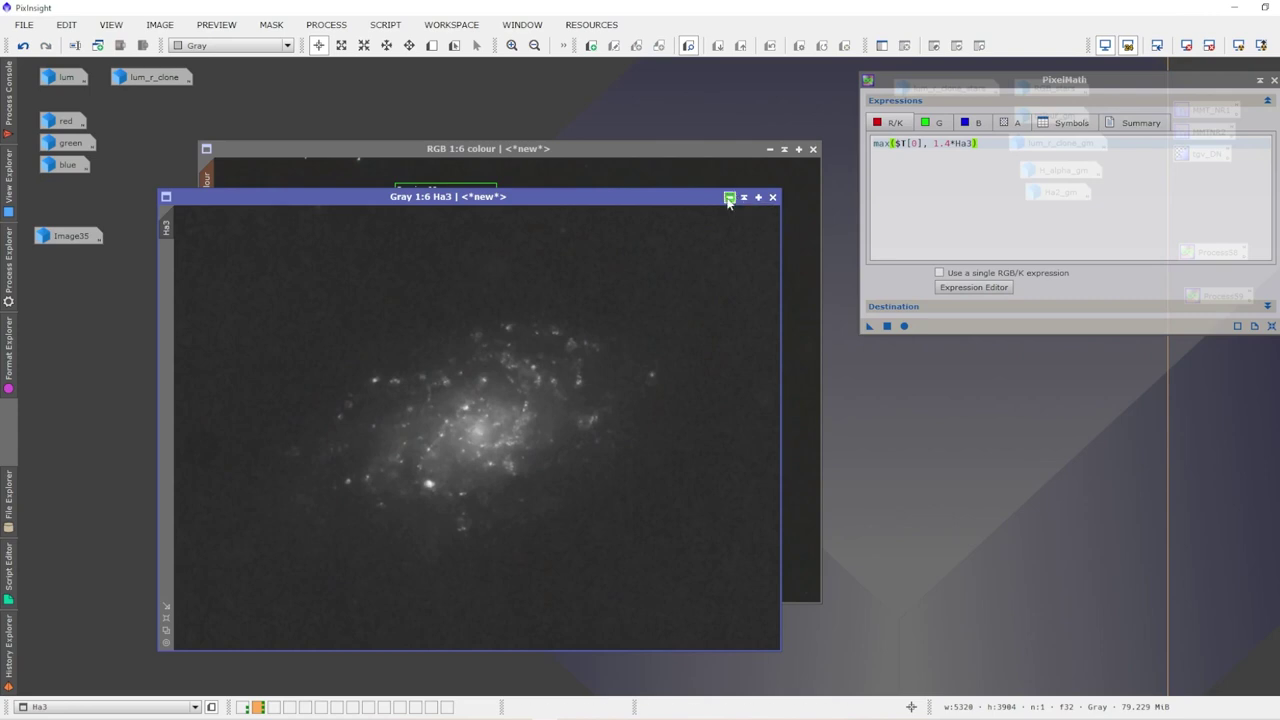
{"action": "left_click", "coordinate": [729, 196]}
{"action": "mouse_move", "coordinate": [209, 180]}
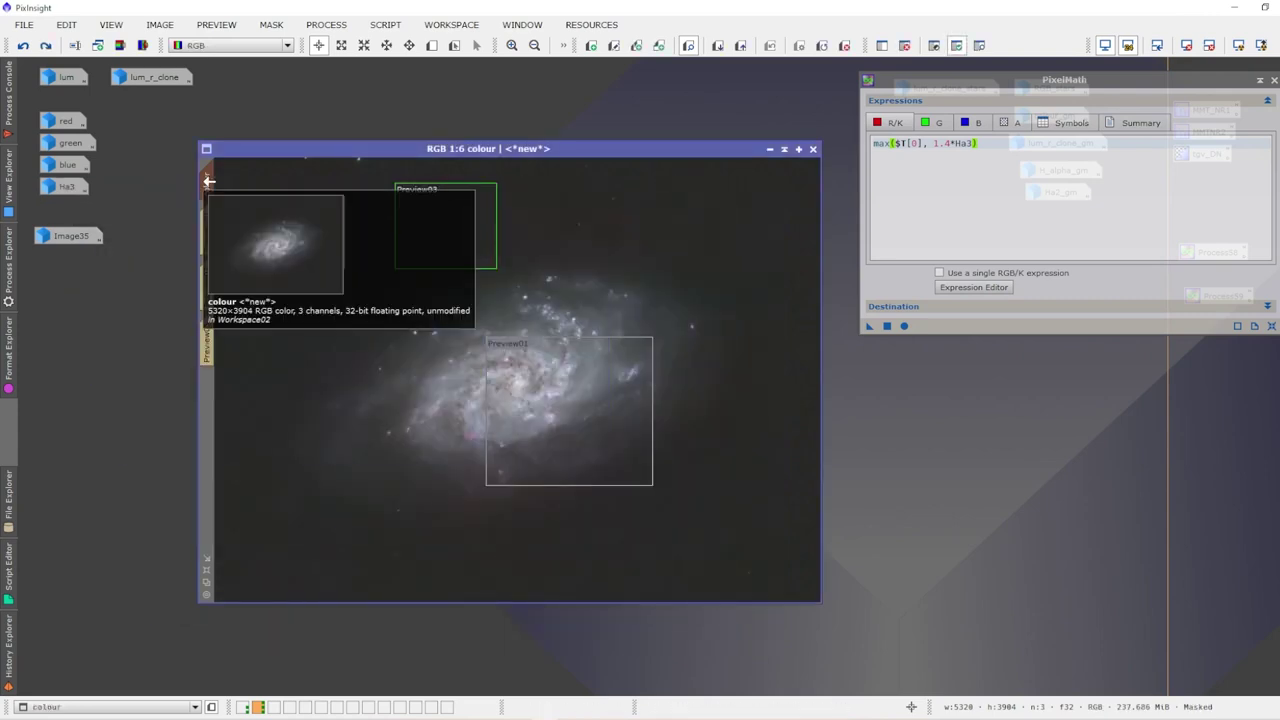
{"action": "left_click", "coordinate": [980, 46]}
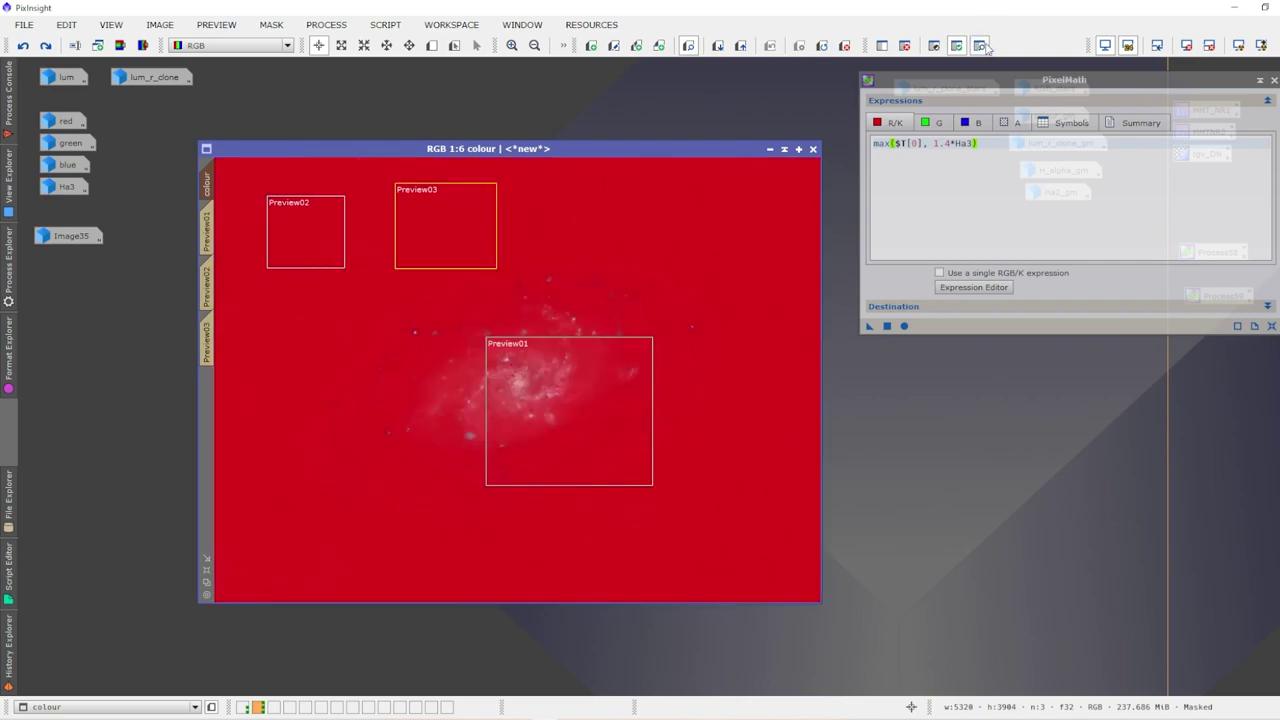
{"action": "left_click", "coordinate": [980, 46]}
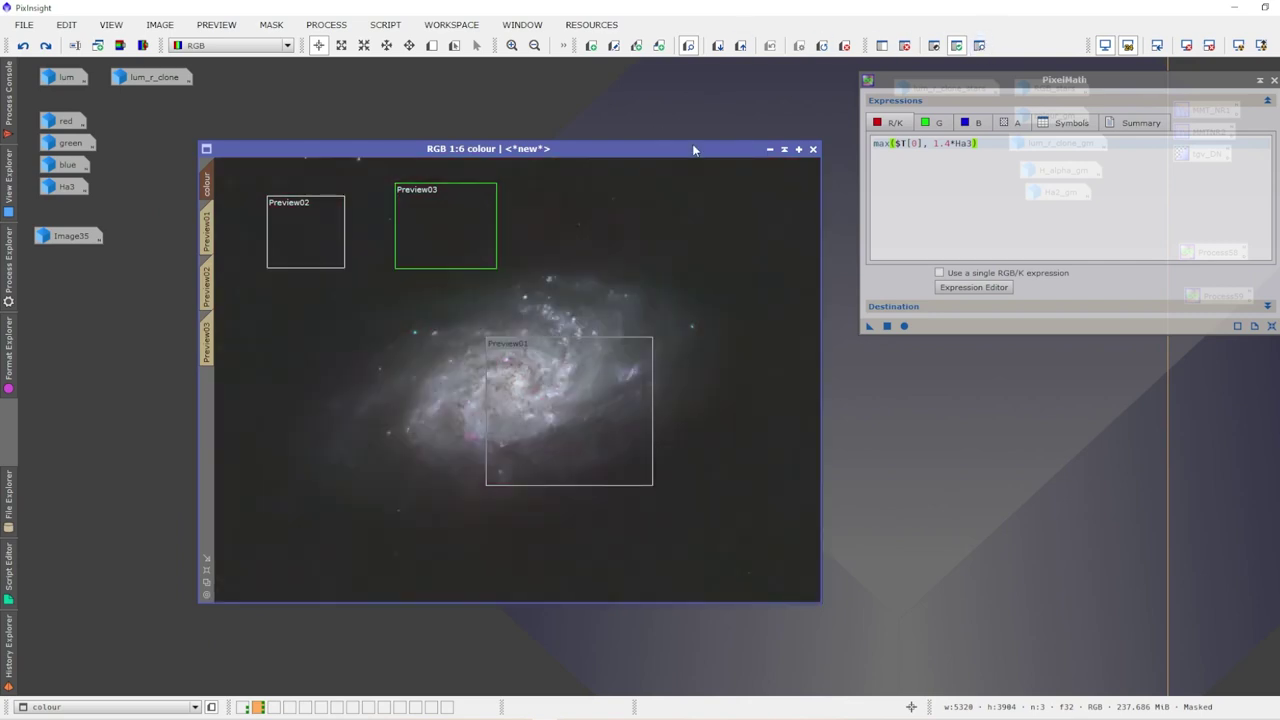
{"action": "left_click", "coordinate": [1000, 91]}
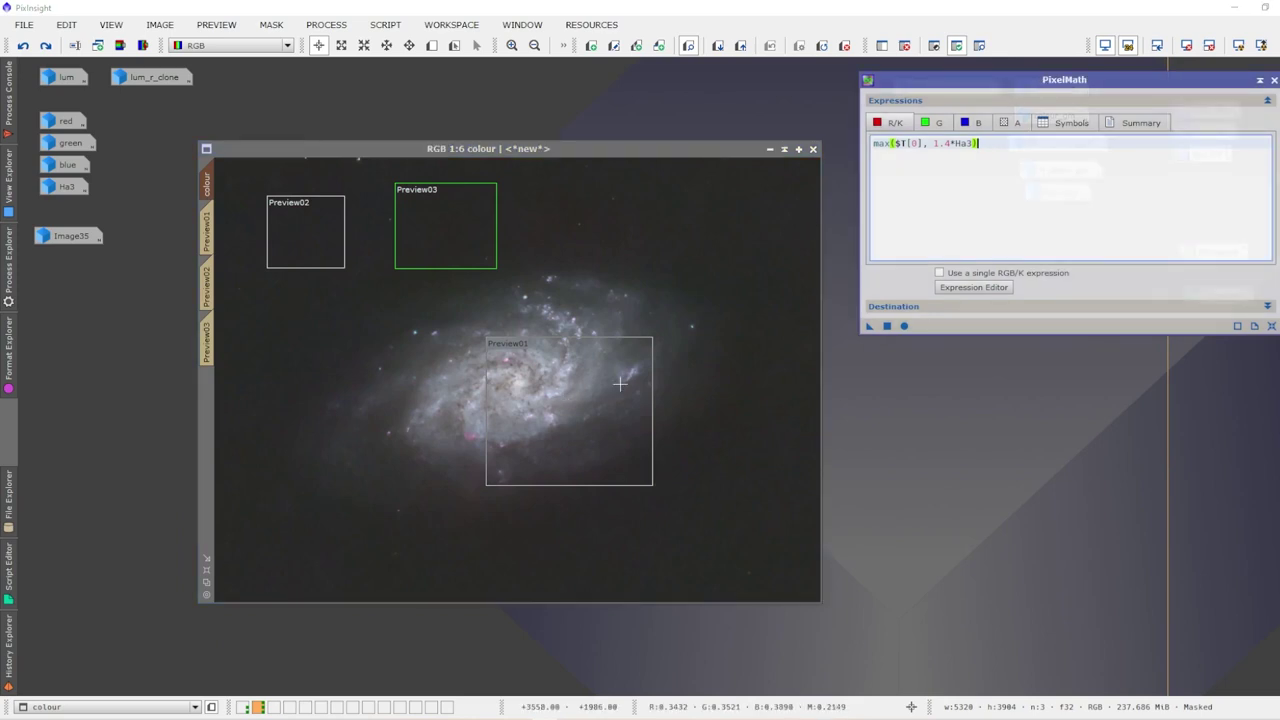
{"action": "left_click", "coordinate": [1024, 309]}
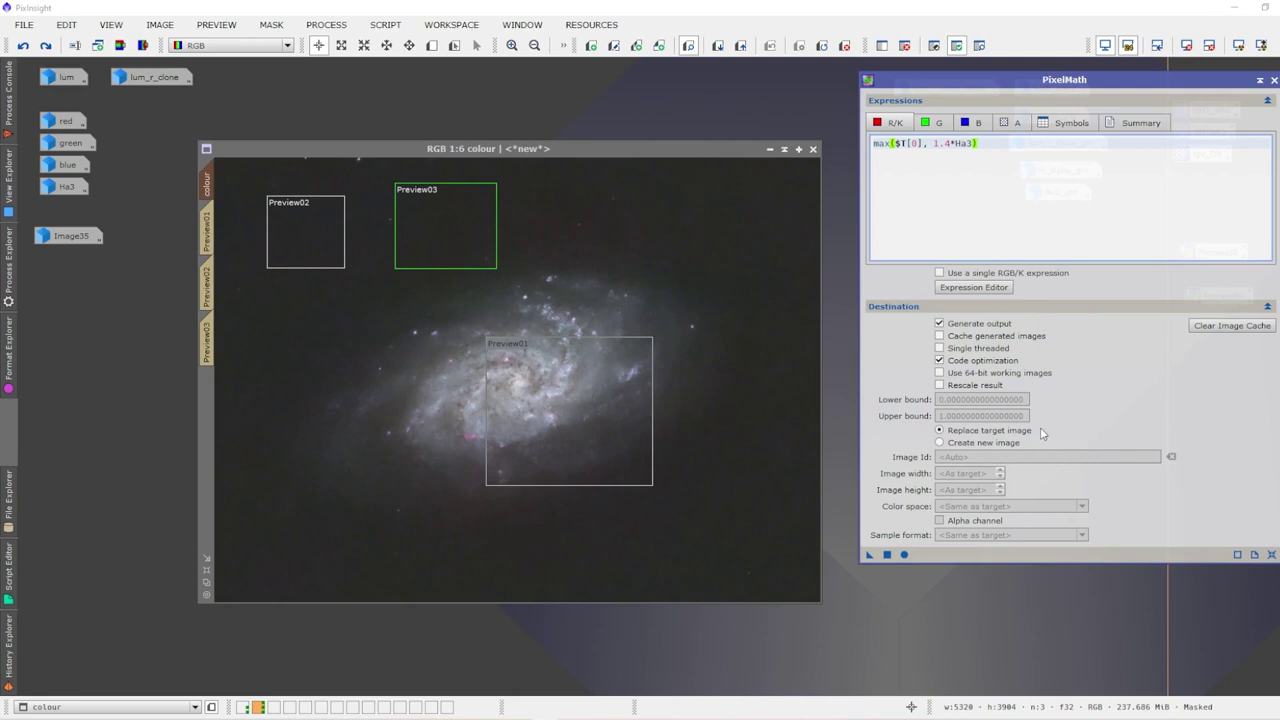
{"action": "left_click", "coordinate": [1100, 306]}
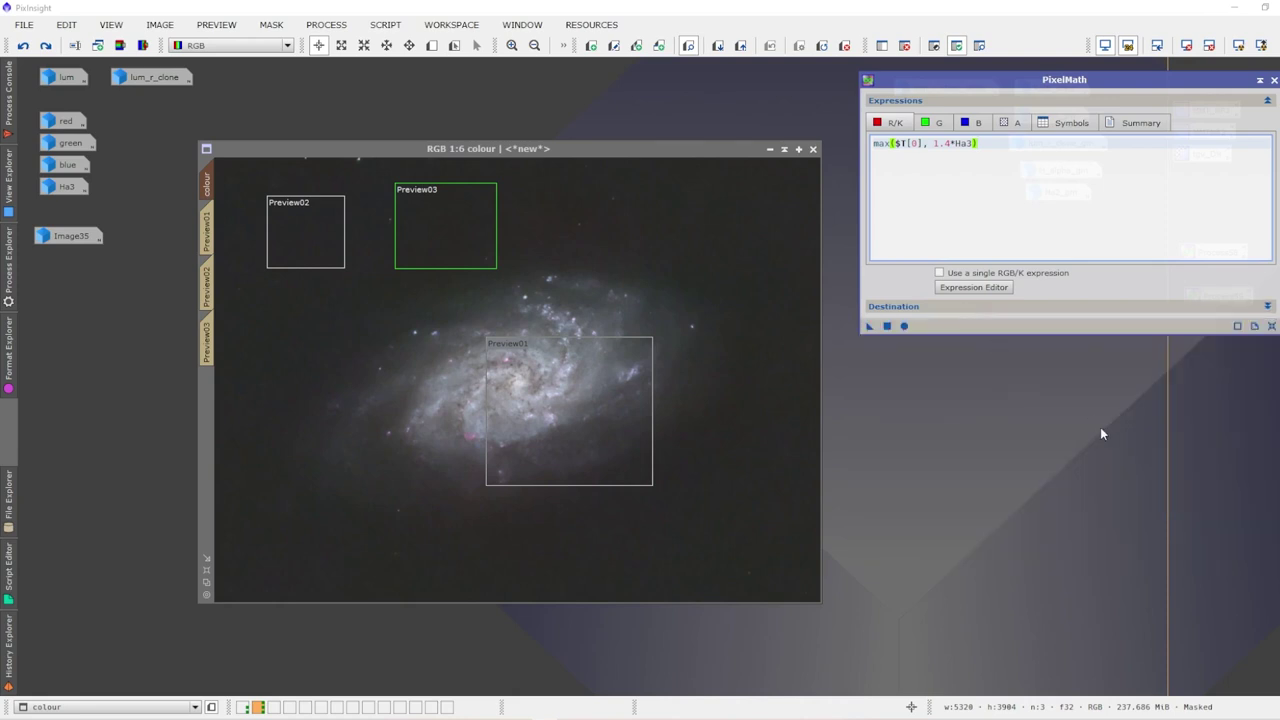
{"action": "left_click", "coordinate": [936, 304]}
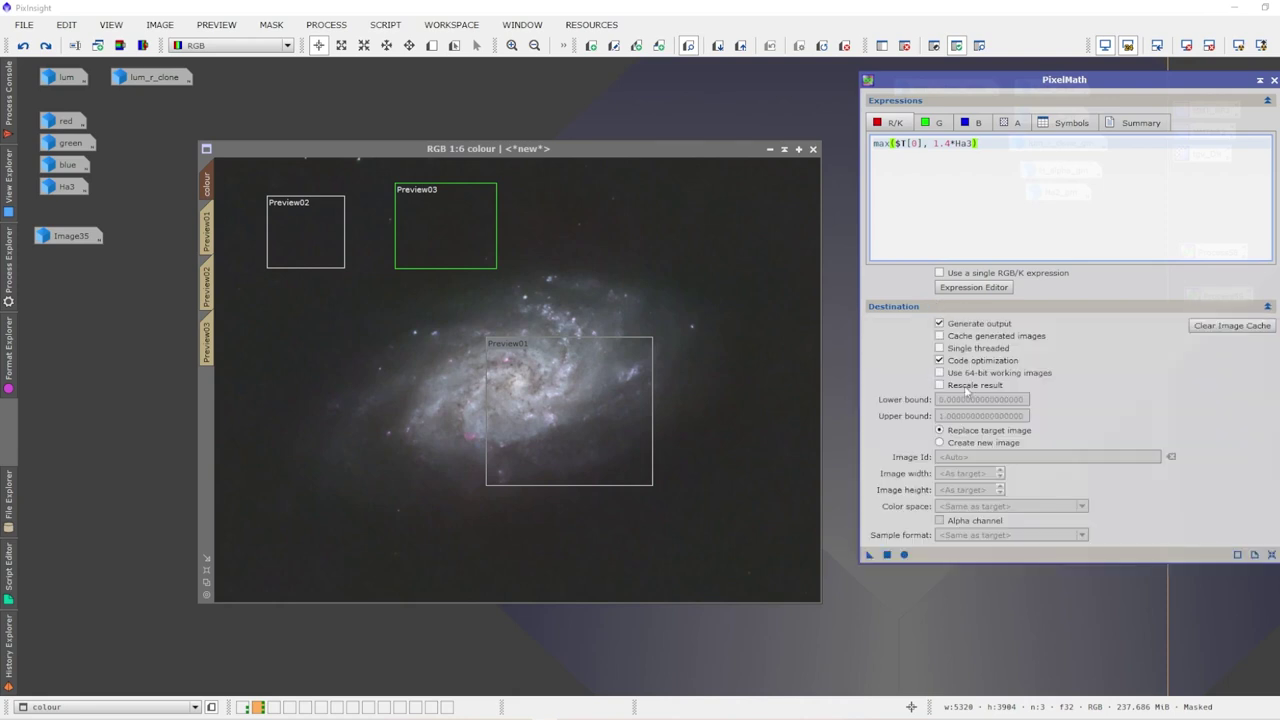
{"action": "left_click", "coordinate": [914, 307]}
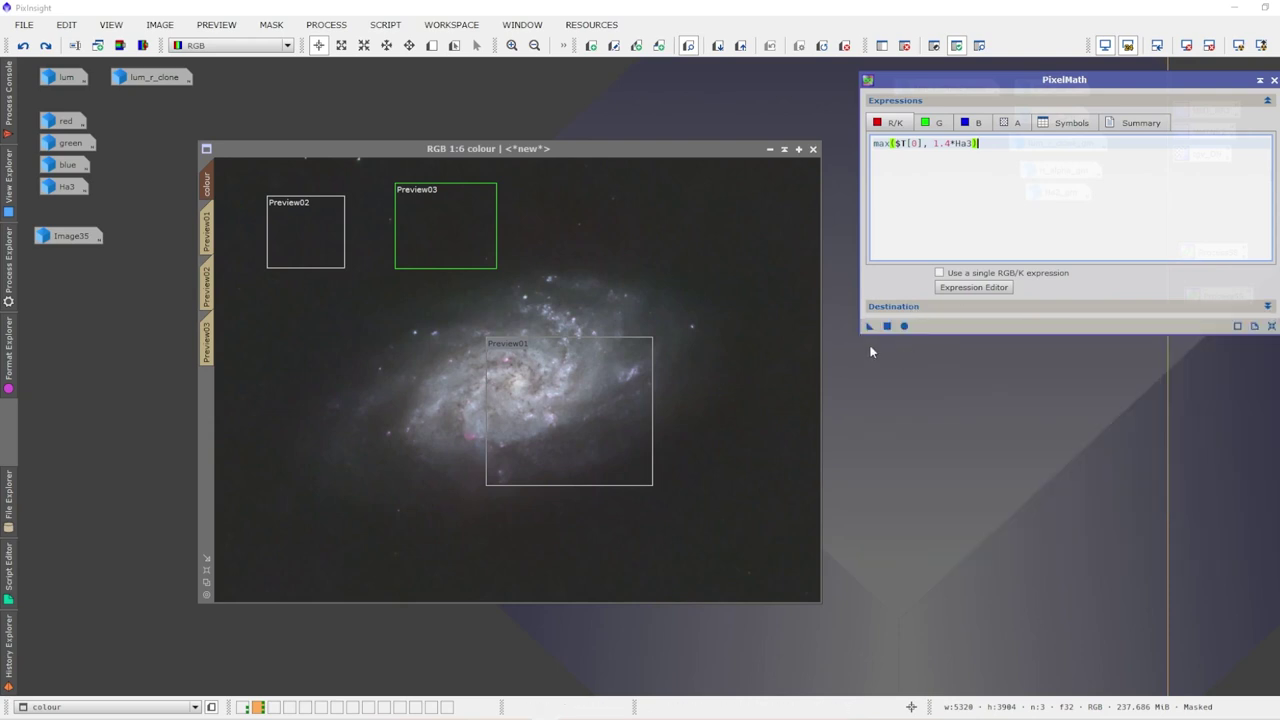
Apply the H-alpha blend to the masked colour image, toggling Undo/Redo to compare, ending undone.
{"action": "left_click_drag", "start_coordinate": [869, 326], "coordinate": [668, 307]}
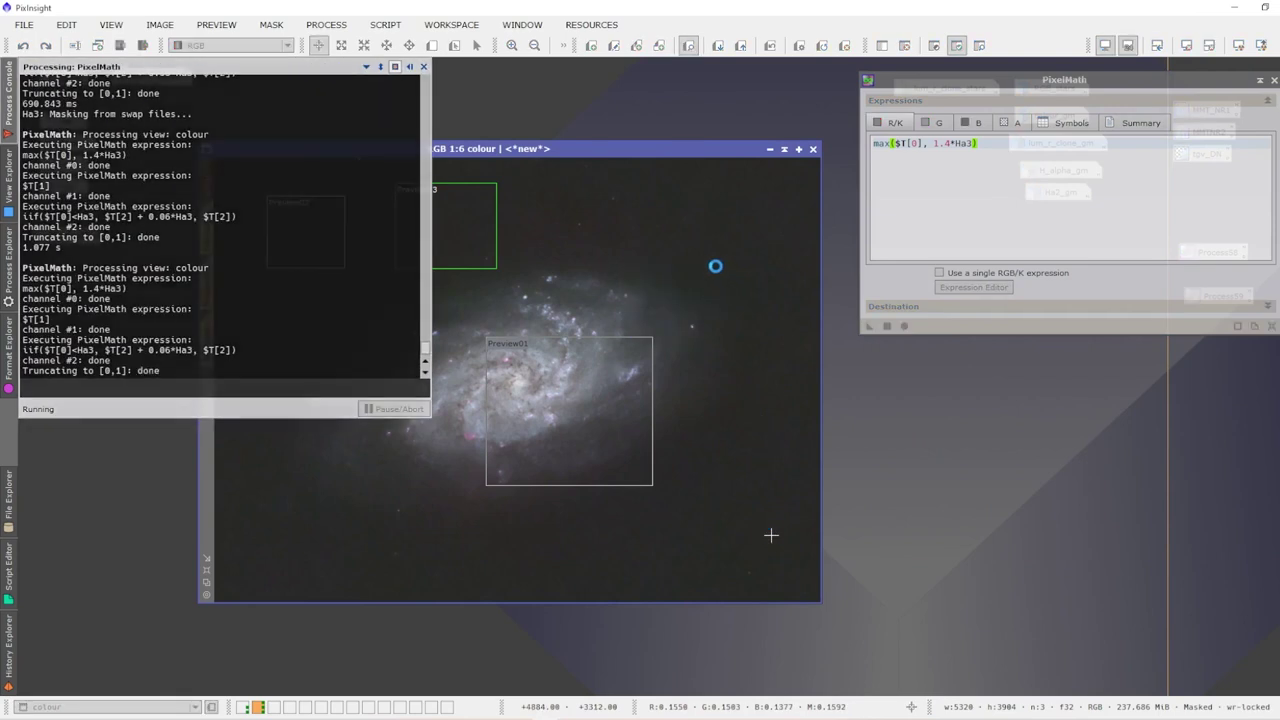
{"action": "scroll", "coordinate": [543, 356], "scroll_direction": "up", "scroll_amount": 1}
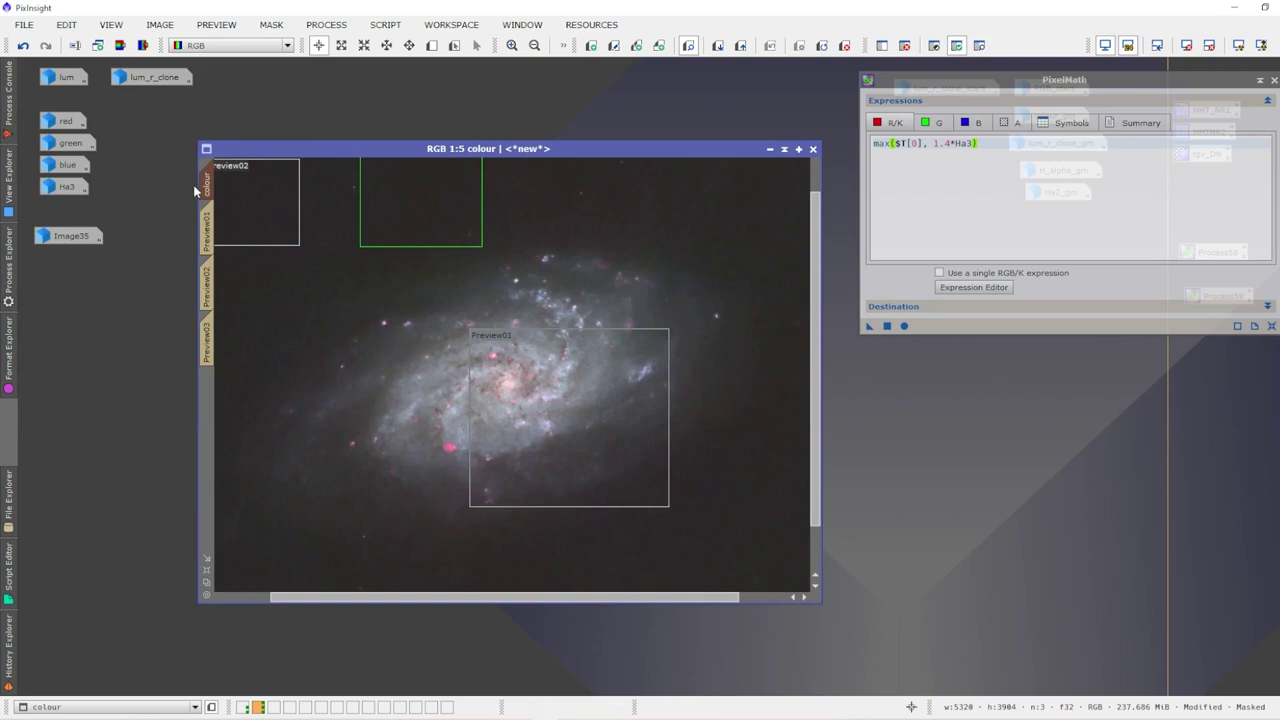
{"action": "left_click", "coordinate": [22, 46]}
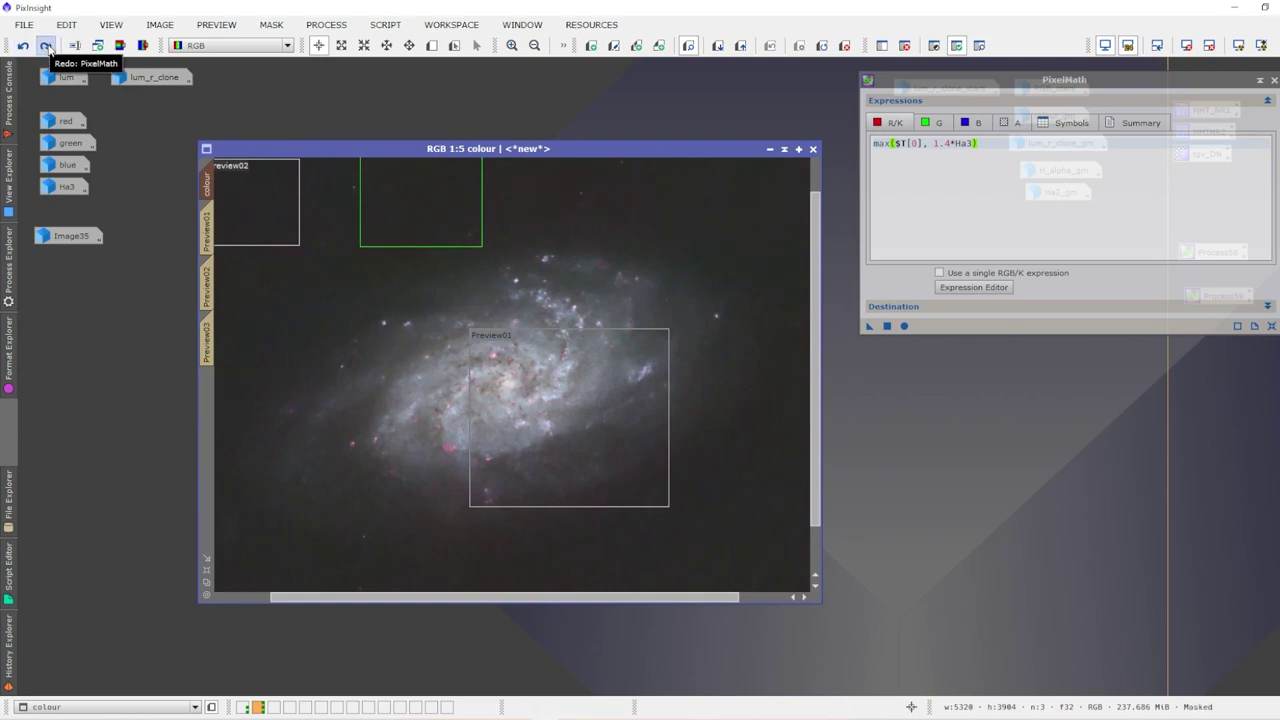
{"action": "left_click", "coordinate": [47, 46]}
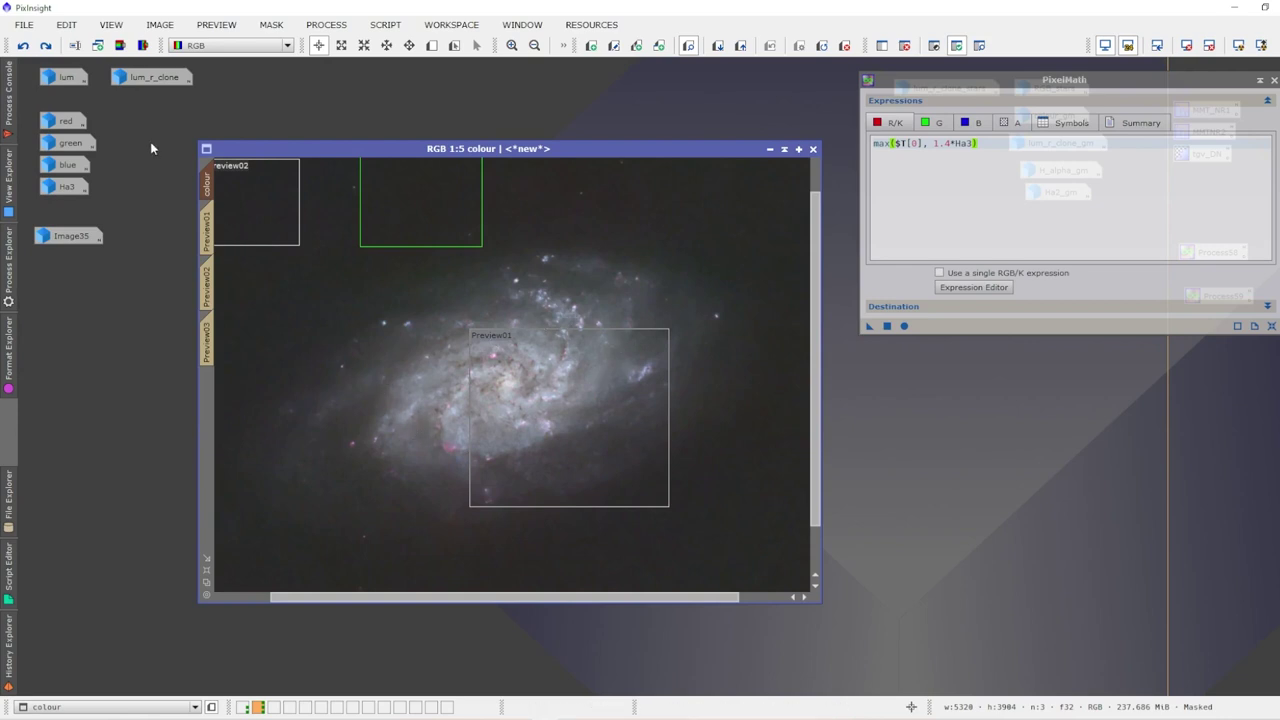
{"action": "left_click", "coordinate": [48, 46]}
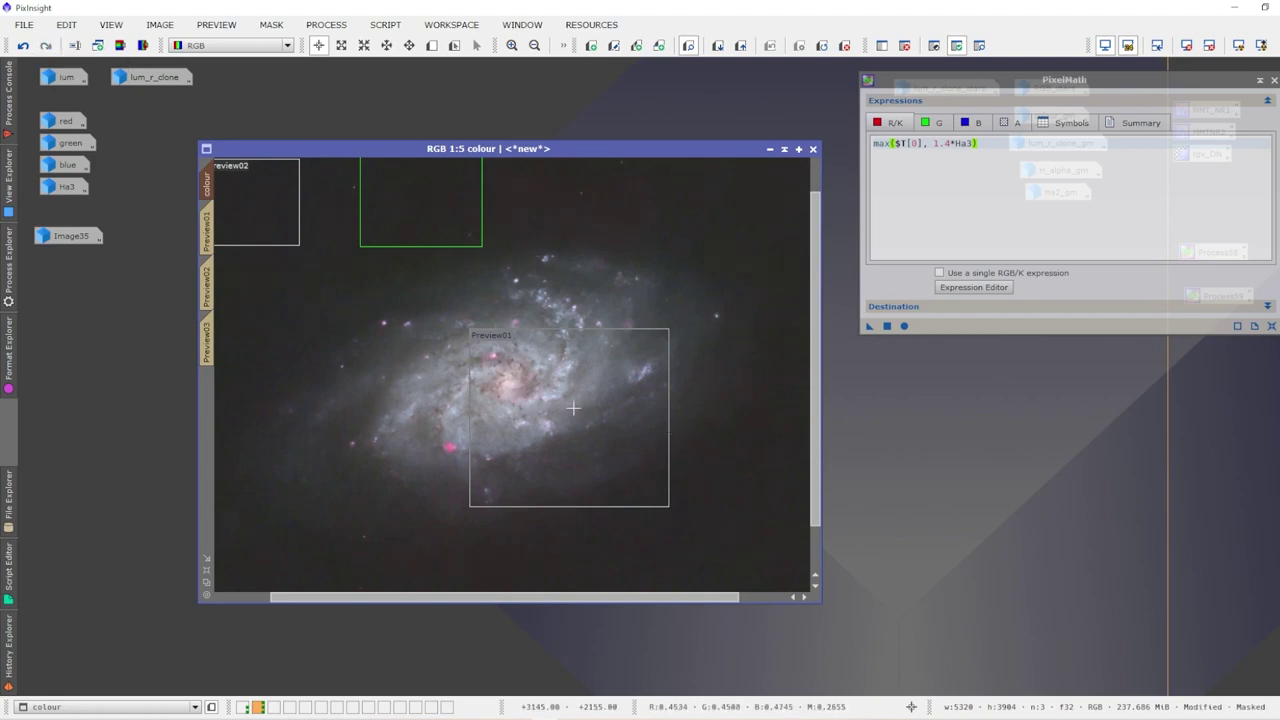
{"action": "key", "text": "ctrl+z"}
{"action": "left_click", "coordinate": [44, 49]}
{"action": "left_click", "coordinate": [23, 45]}
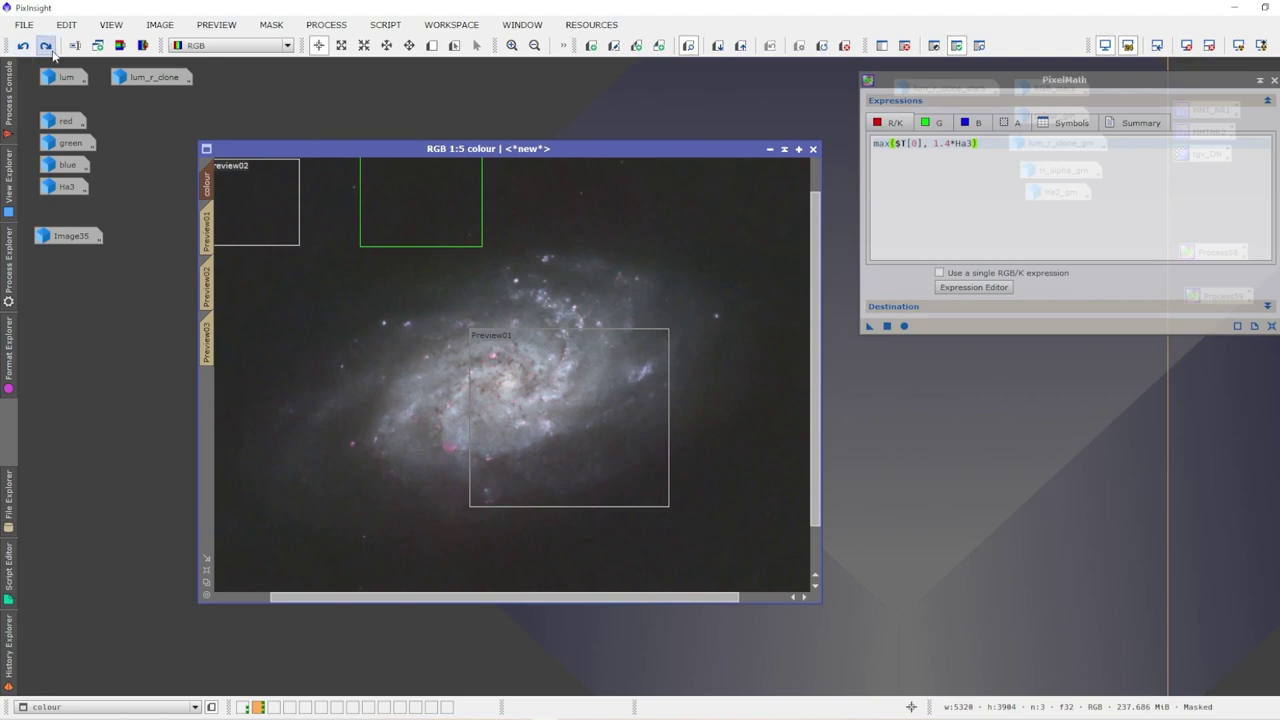